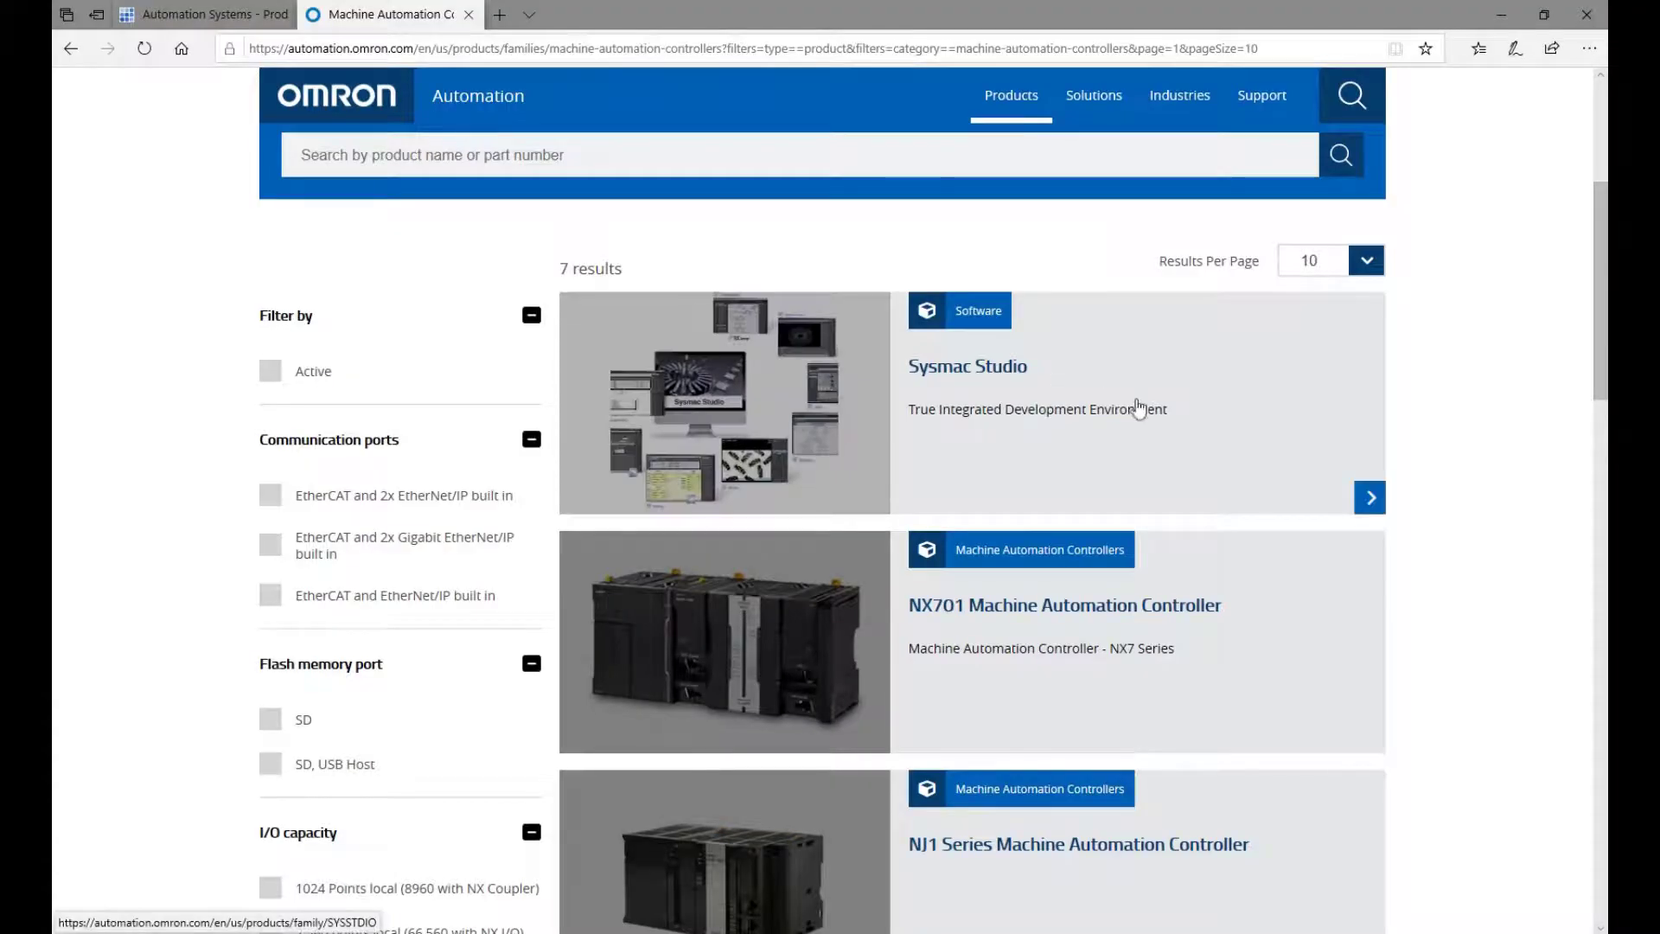
- Scroll through the NX701, NJ1, NJ3, NJ5, NX102 and NX1P controller cards on the Omron site
{"action": "scroll", "coordinate": [1148, 406], "scroll_direction": "down", "scroll_amount": 2}
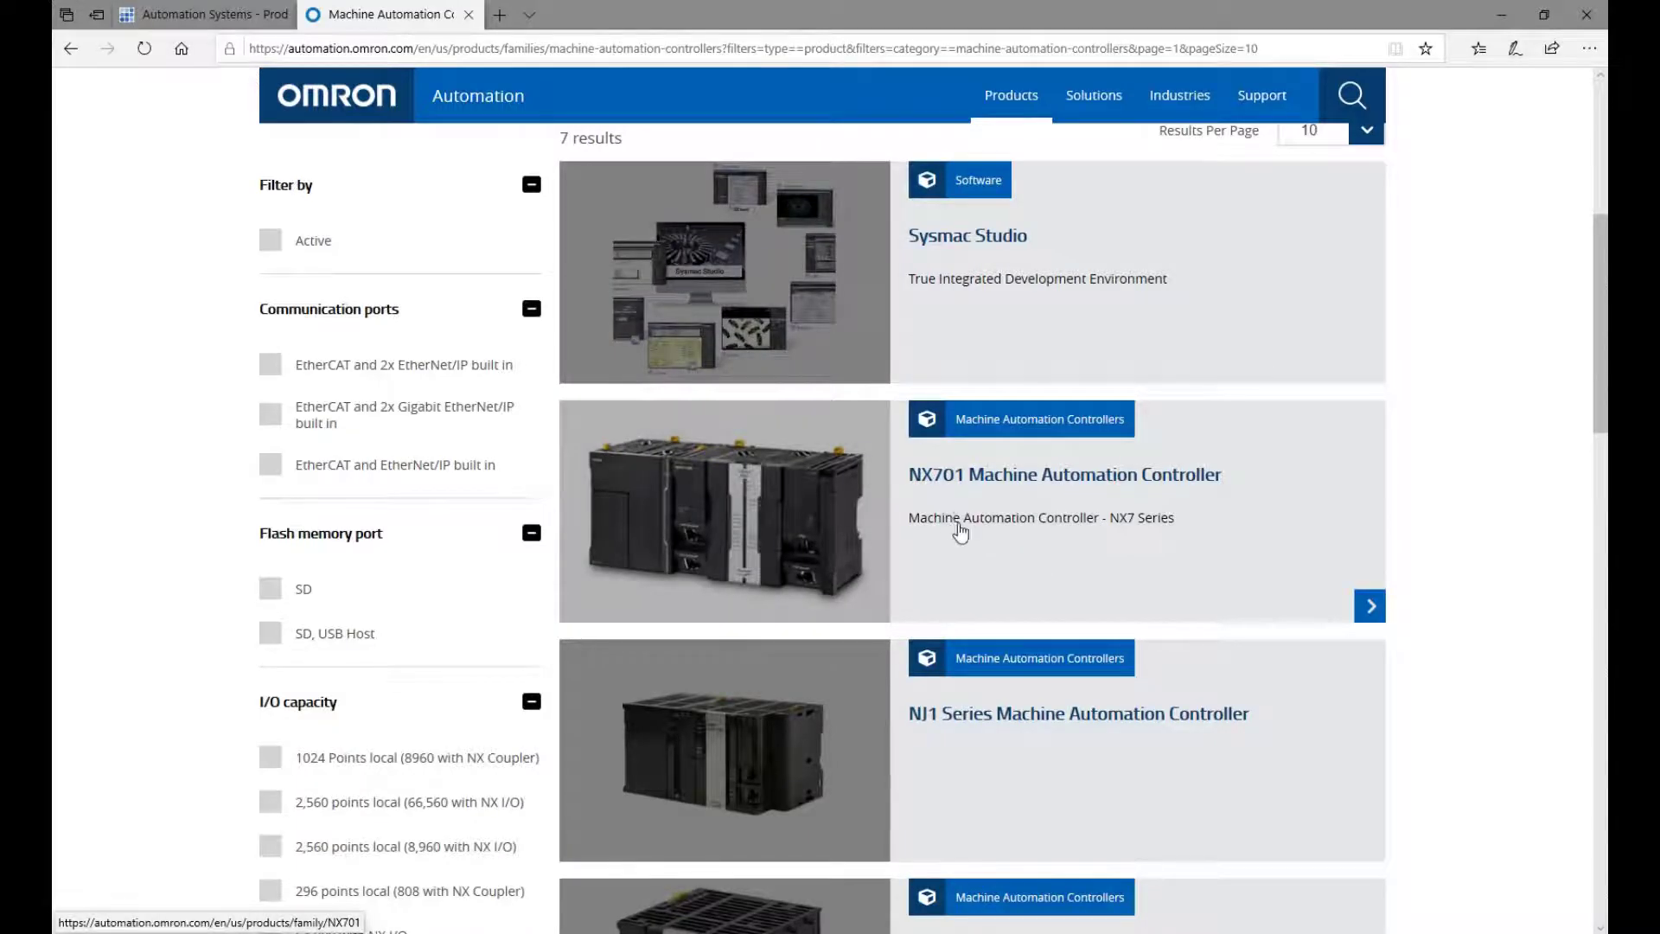
{"action": "scroll", "coordinate": [956, 526], "scroll_direction": "down", "scroll_amount": 2}
{"action": "scroll", "coordinate": [969, 635], "scroll_direction": "down", "scroll_amount": 3}
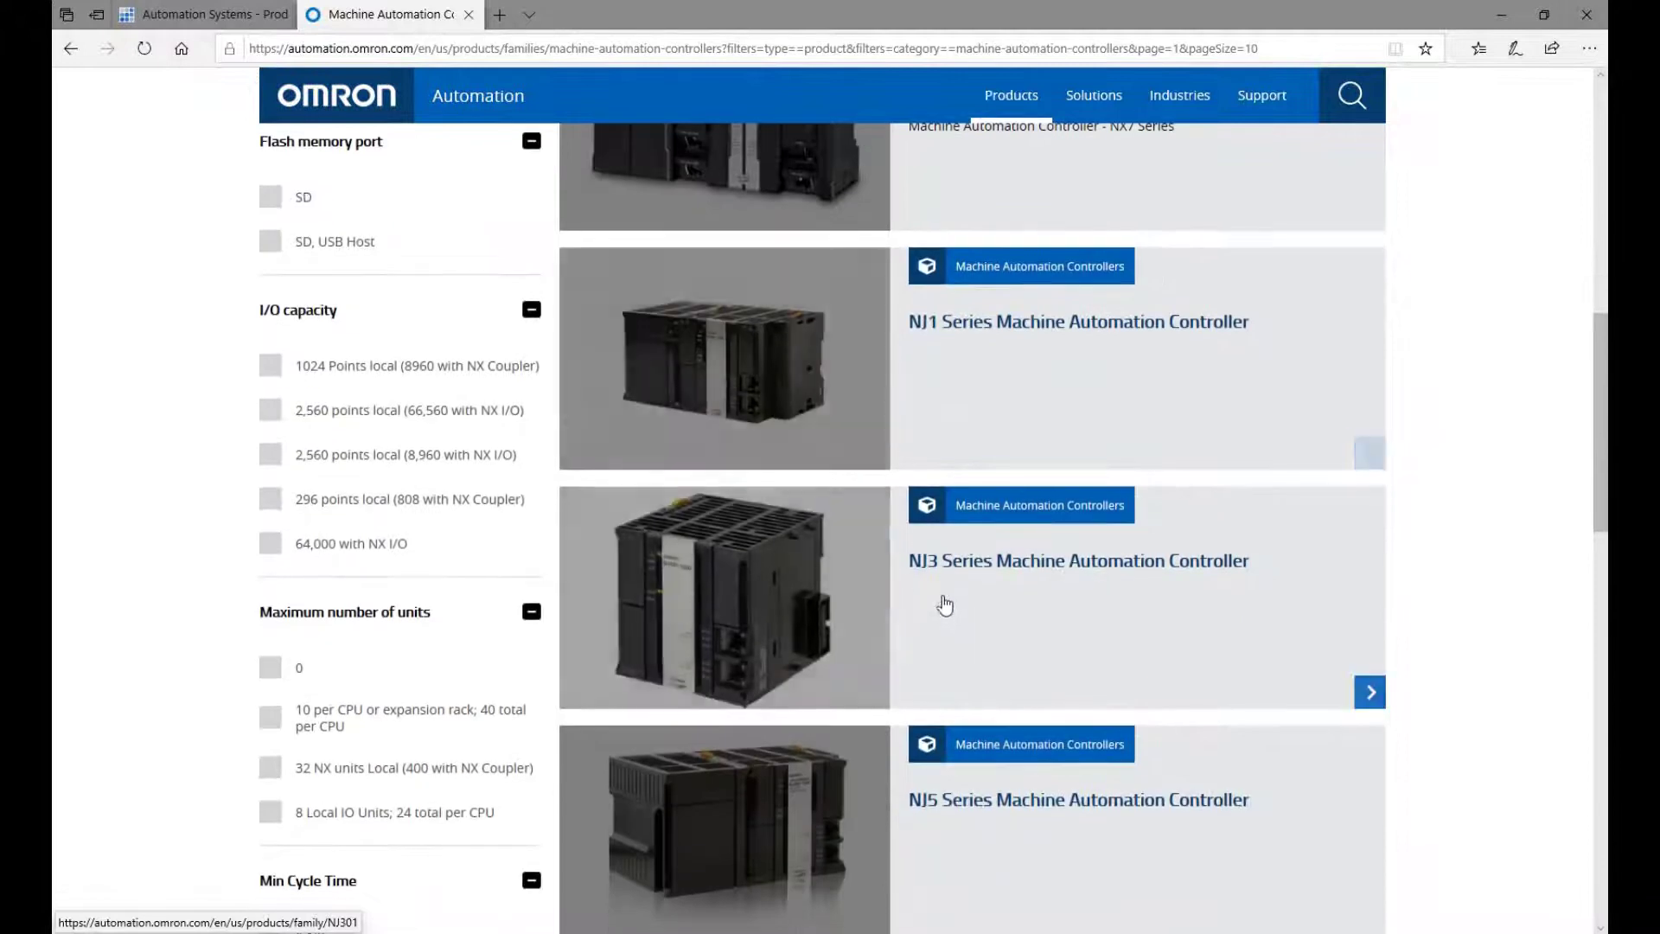
{"action": "scroll", "coordinate": [942, 600], "scroll_direction": "down", "scroll_amount": 3}
{"action": "scroll", "coordinate": [953, 576], "scroll_direction": "down", "scroll_amount": 3}
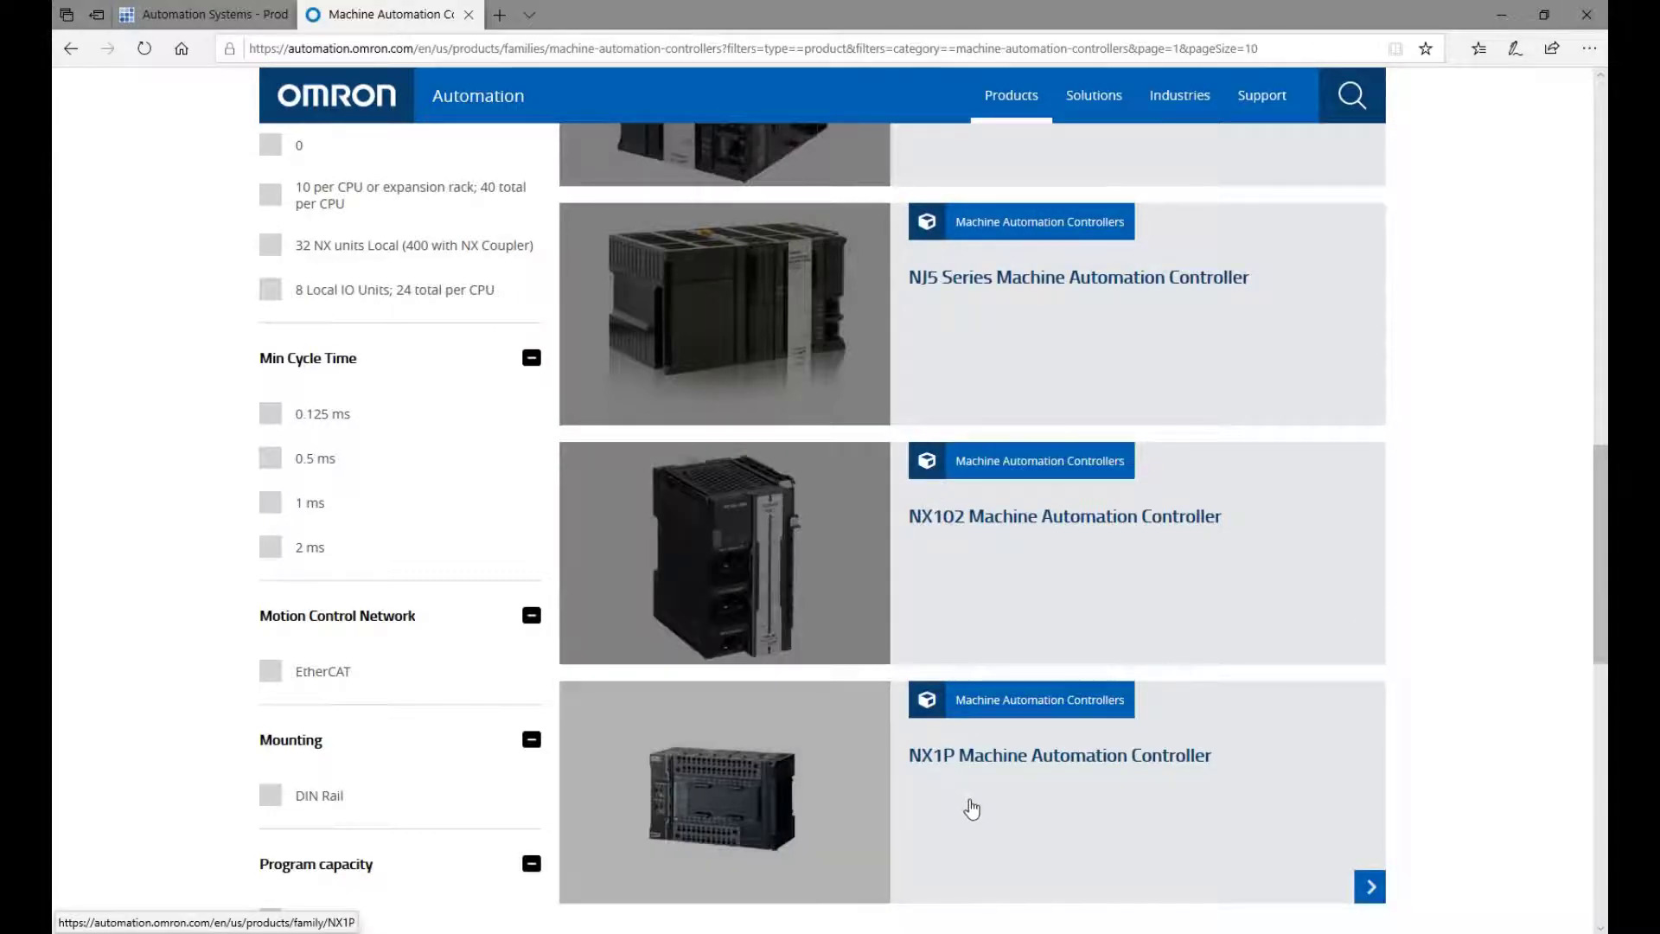
{"action": "scroll", "coordinate": [1037, 817], "scroll_direction": "up", "scroll_amount": 3}
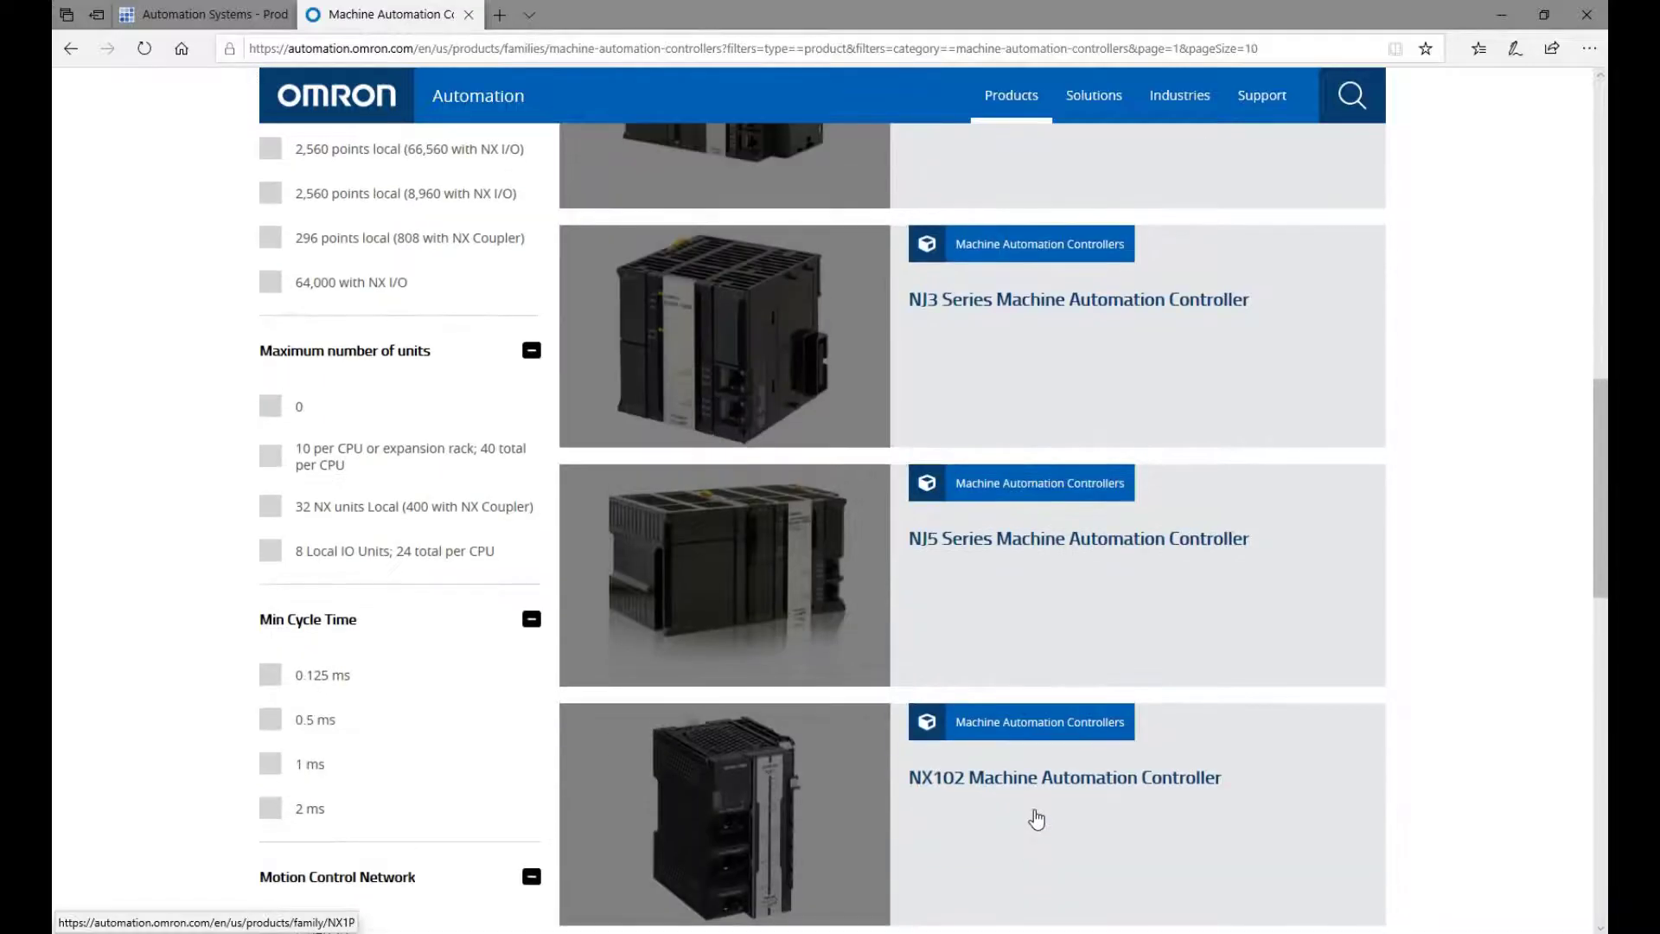
{"action": "scroll", "coordinate": [1155, 636], "scroll_direction": "up", "scroll_amount": 2}
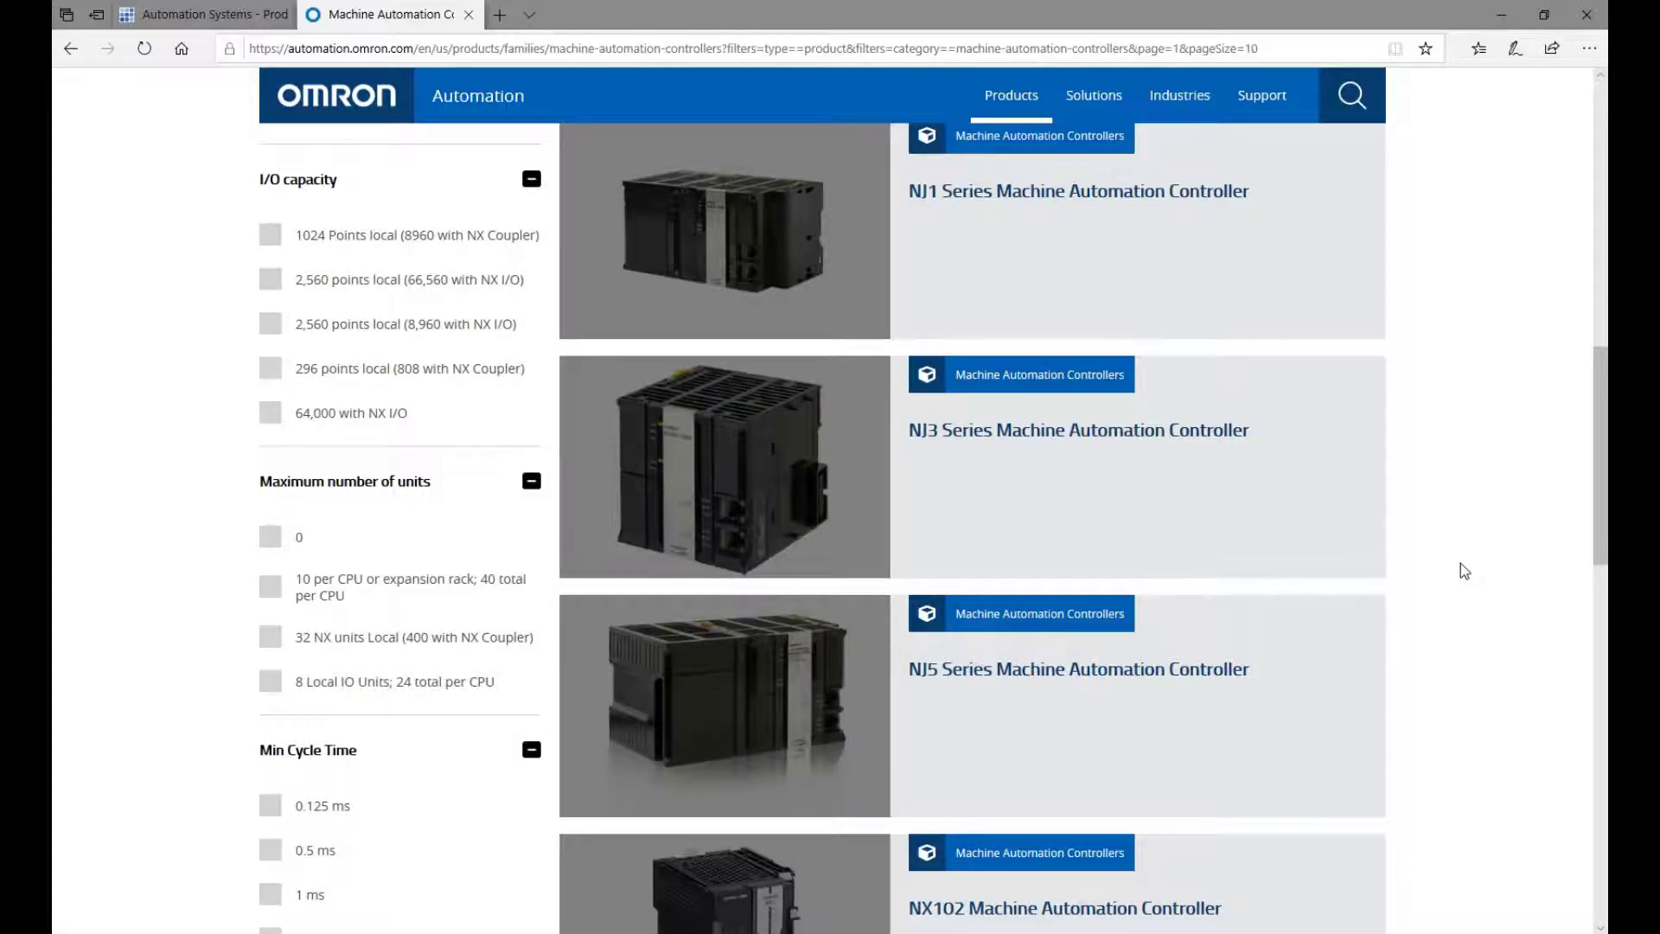
{"action": "scroll", "coordinate": [1464, 571], "scroll_direction": "down", "scroll_amount": 3}
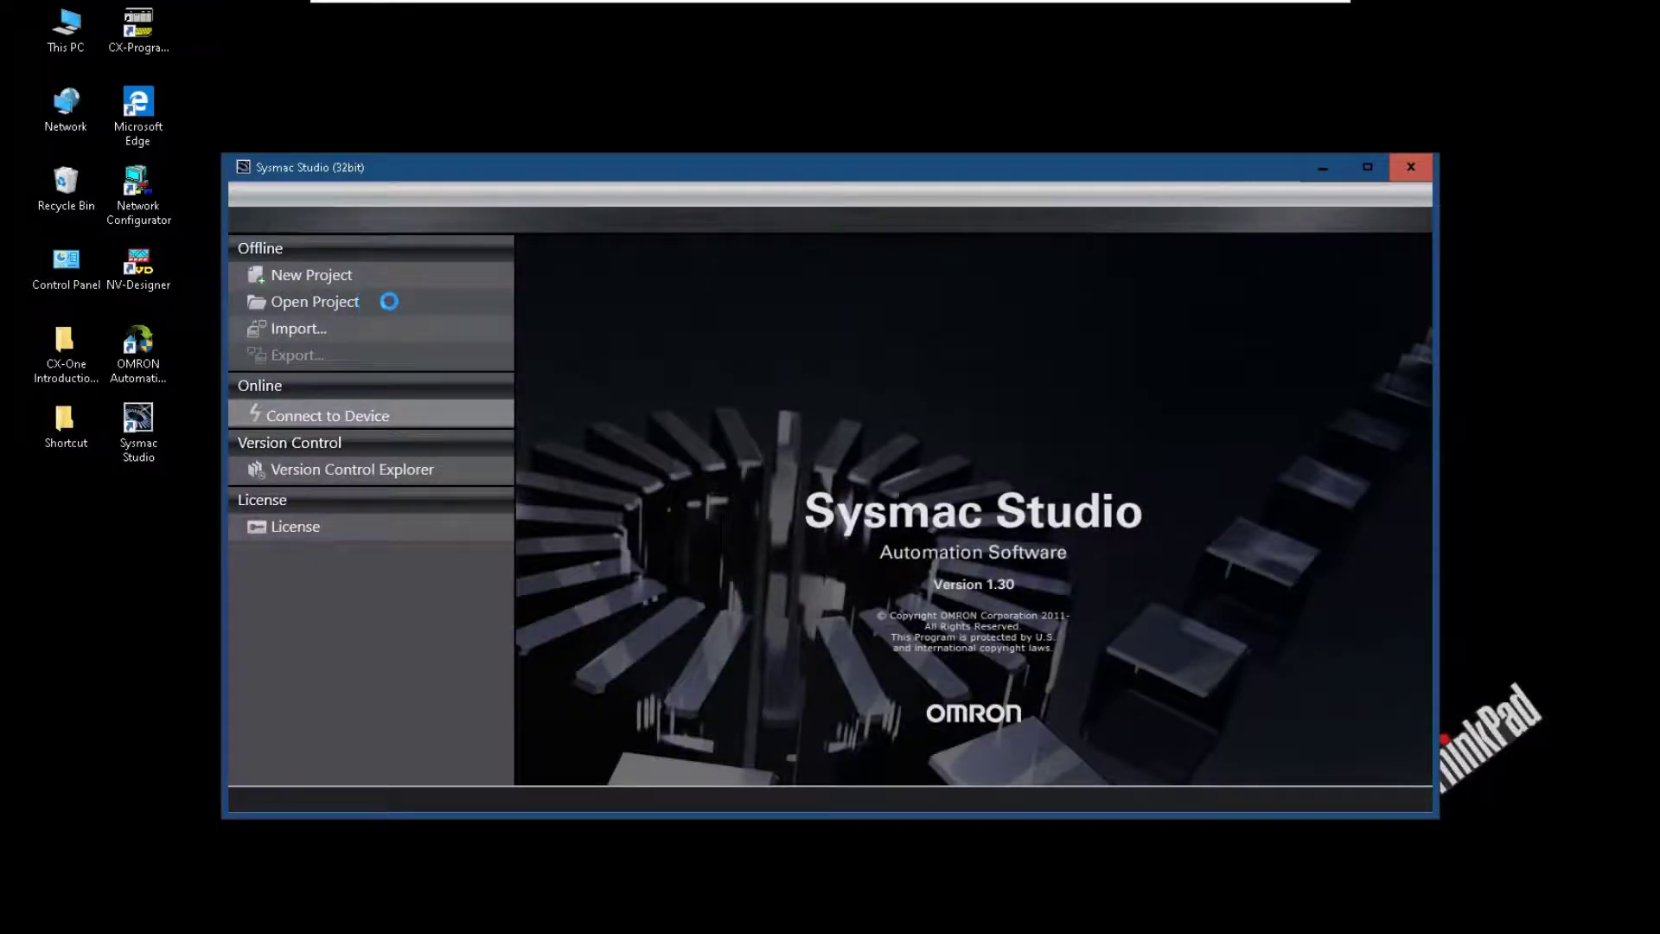
- Open the Connect to Device page from Sysmac Studio's Online options
{"action": "left_click", "coordinate": [367, 418]}
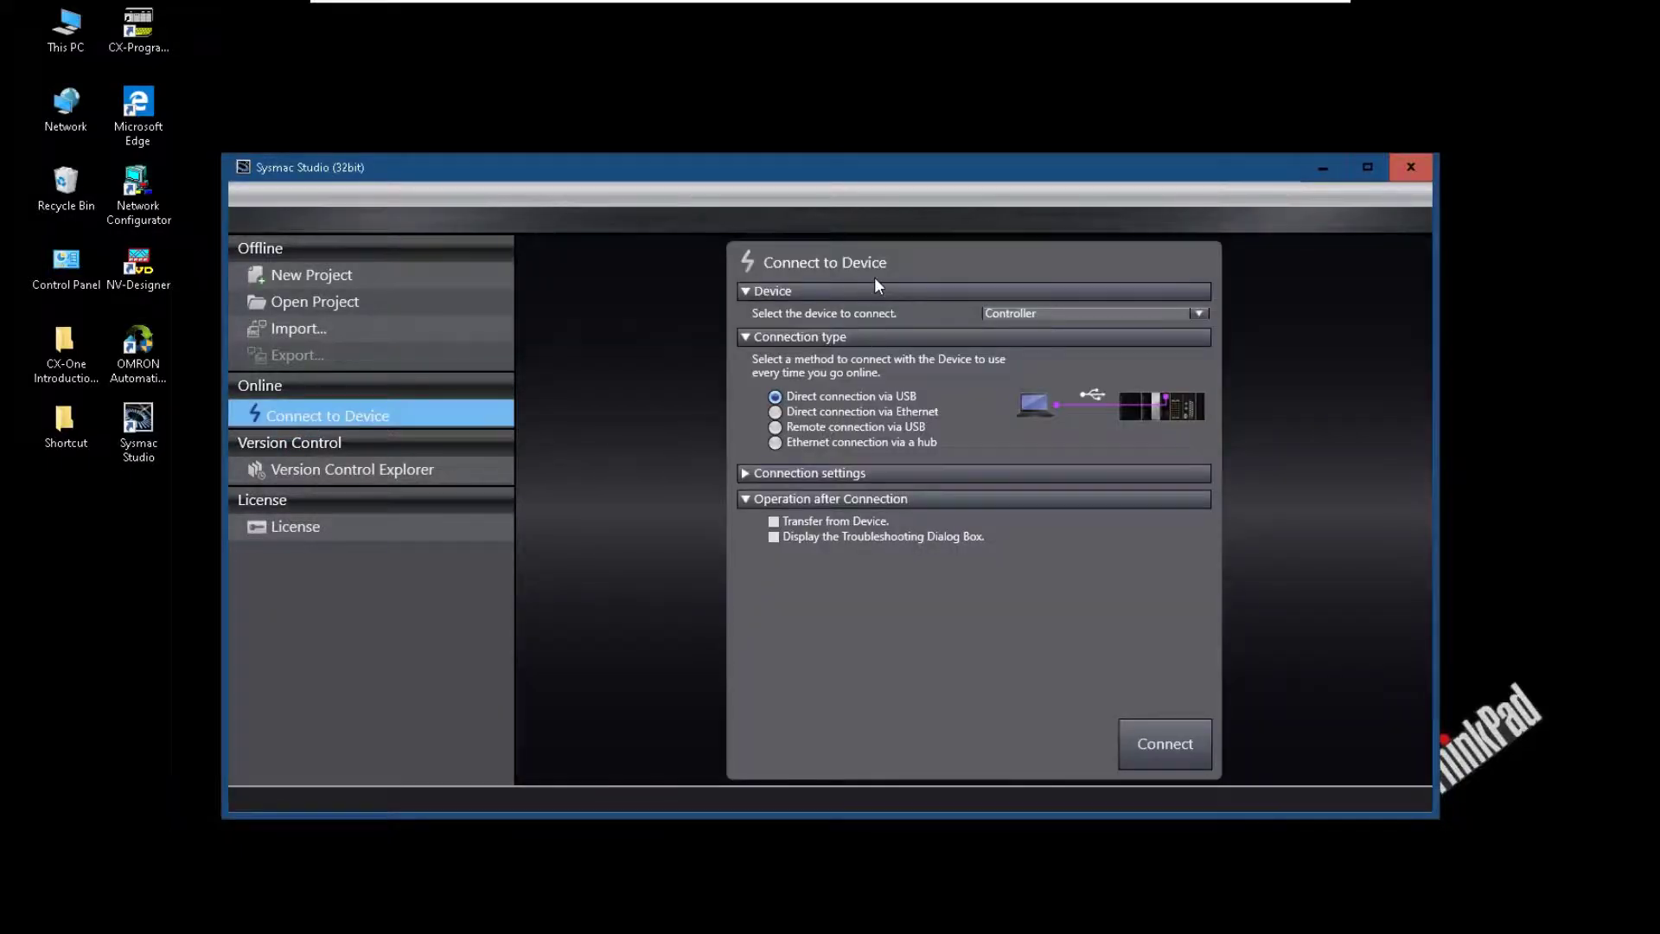
- Maximize the Sysmac Studio window and keep Controller selected as the device type
{"action": "double_click", "coordinate": [904, 175]}
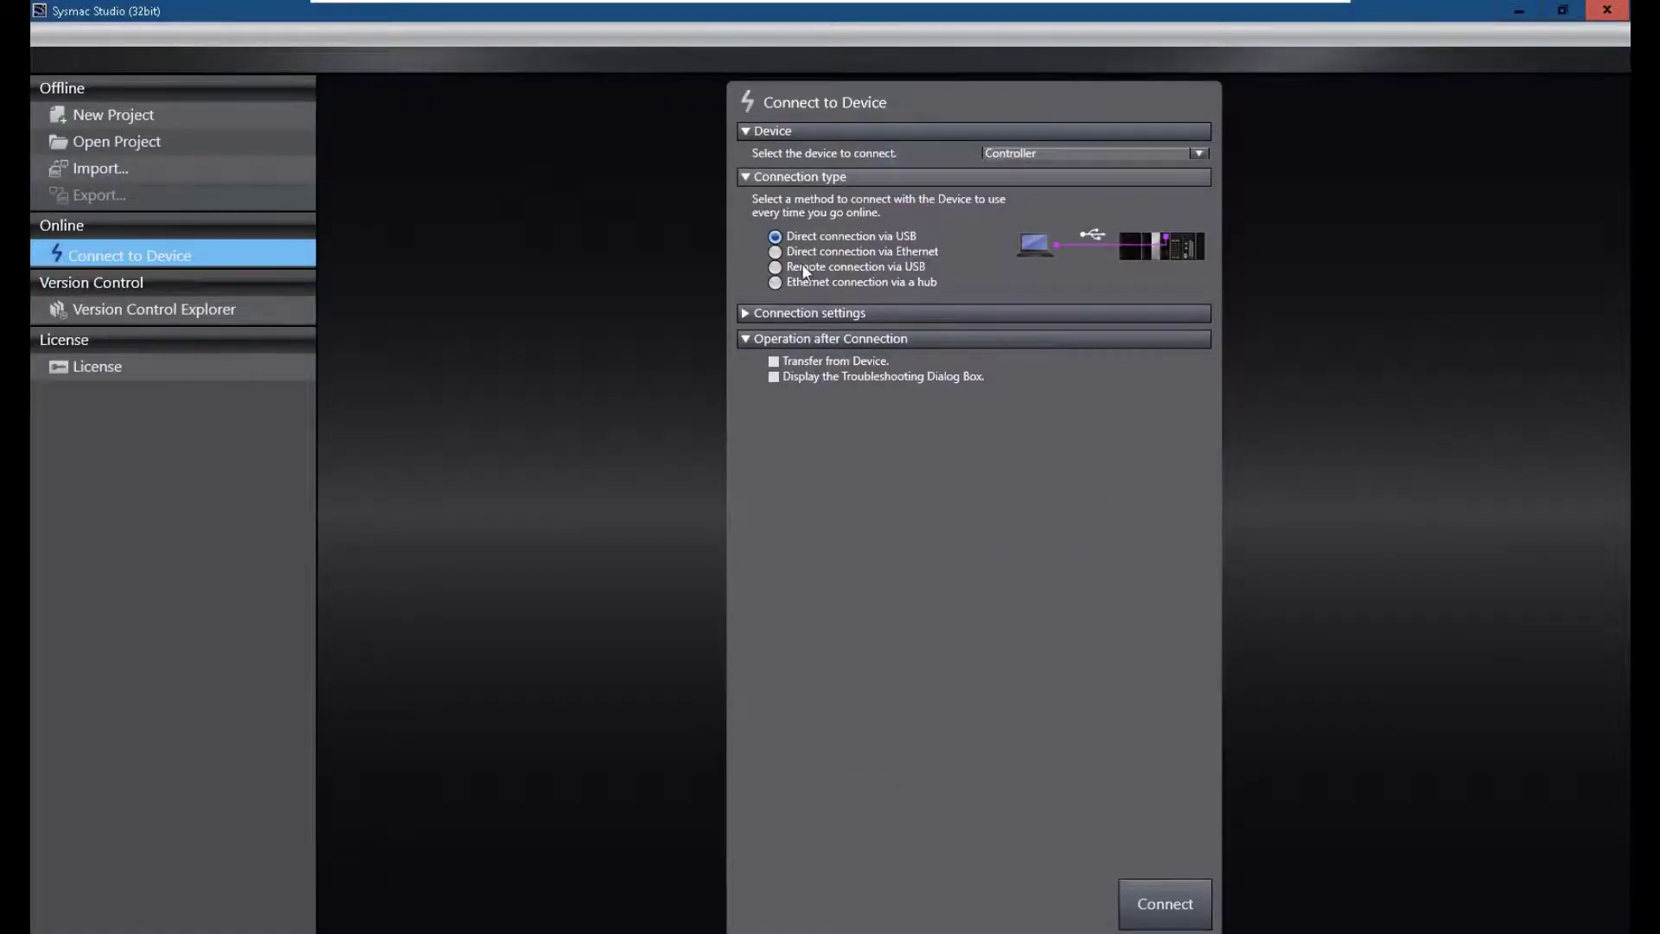
{"action": "left_click", "coordinate": [791, 163]}
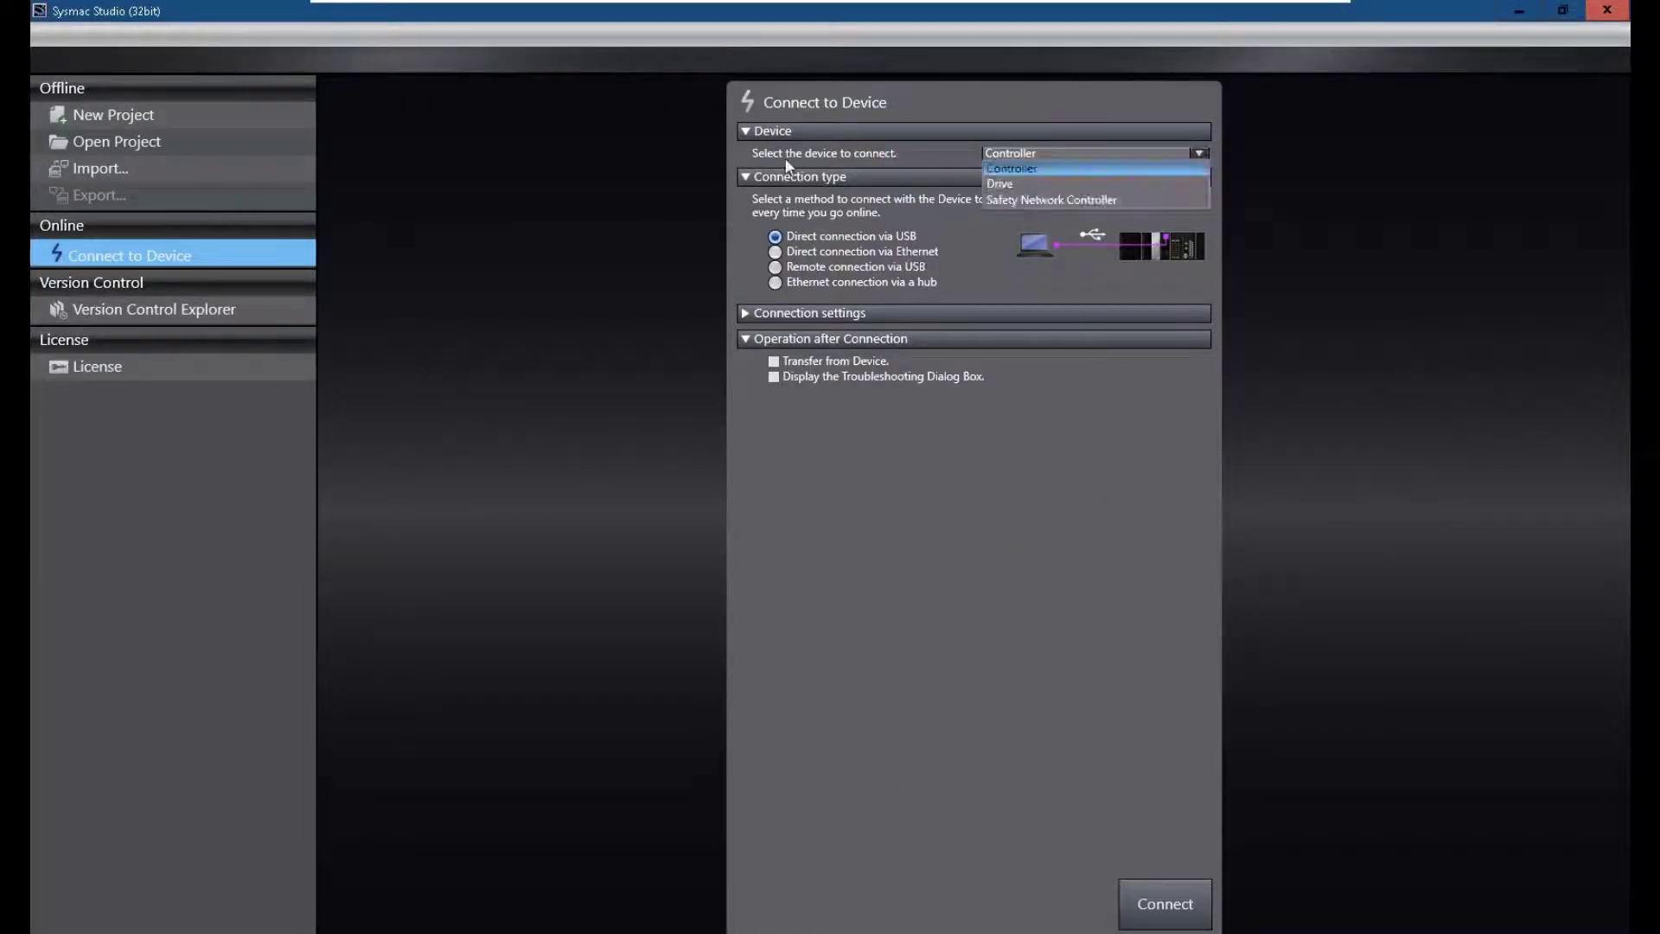
{"action": "left_click", "coordinate": [1020, 167]}
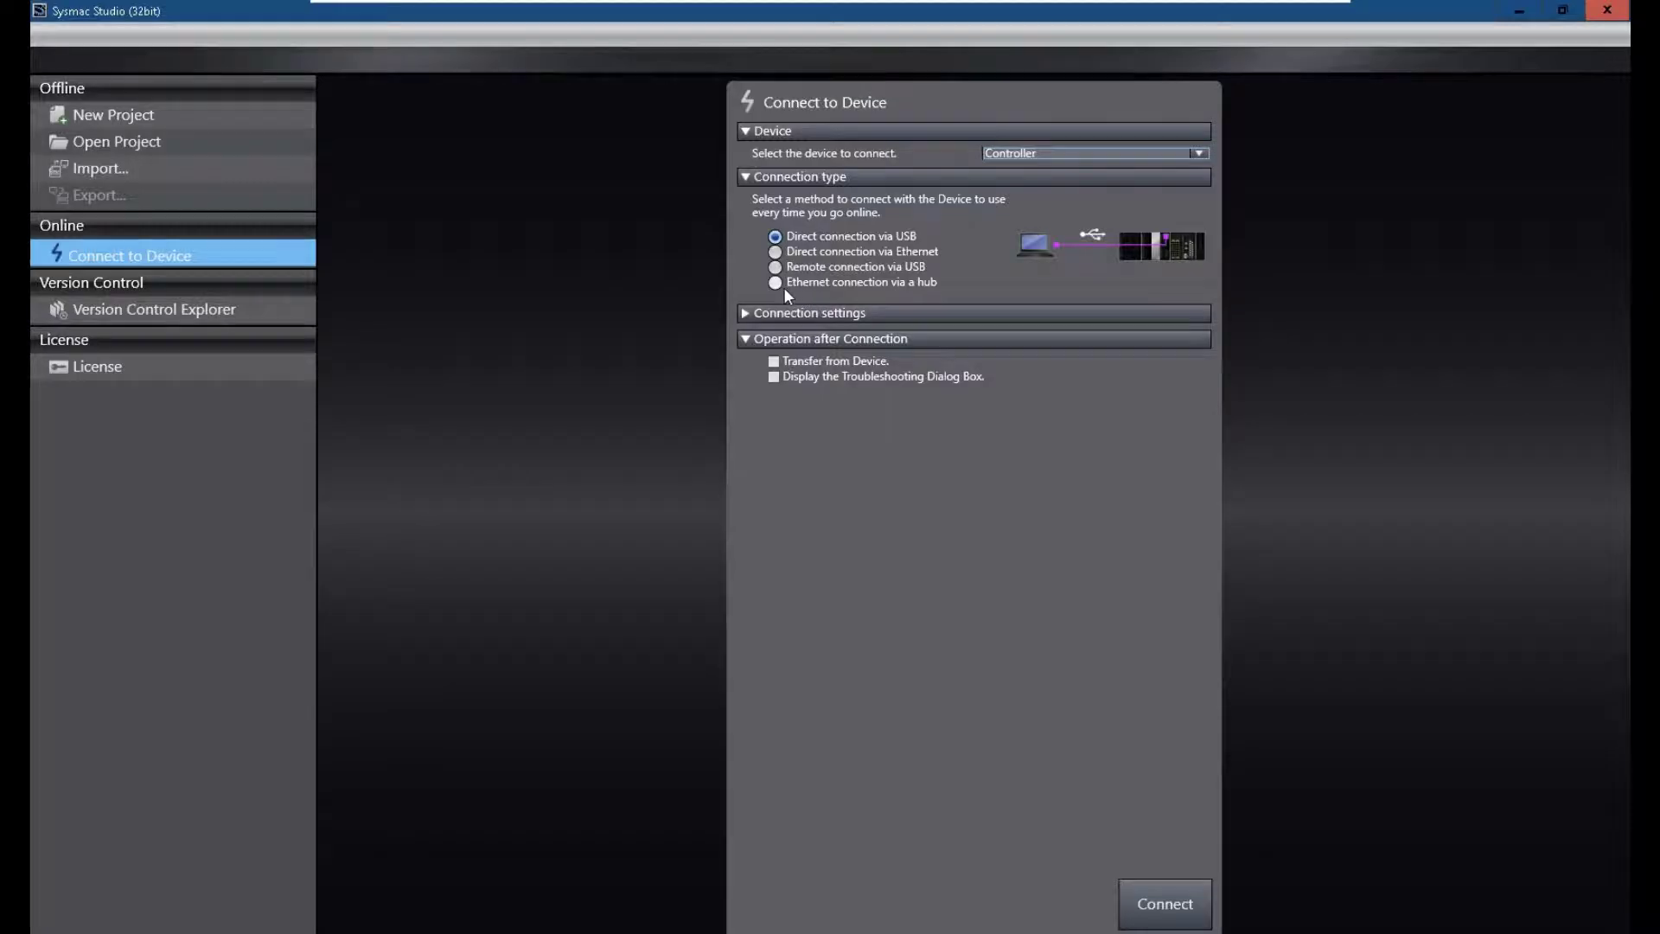
- Choose 'Ethernet connection via a hub' and expand Connection settings to show the remote IP field
{"action": "left_click", "coordinate": [856, 282]}
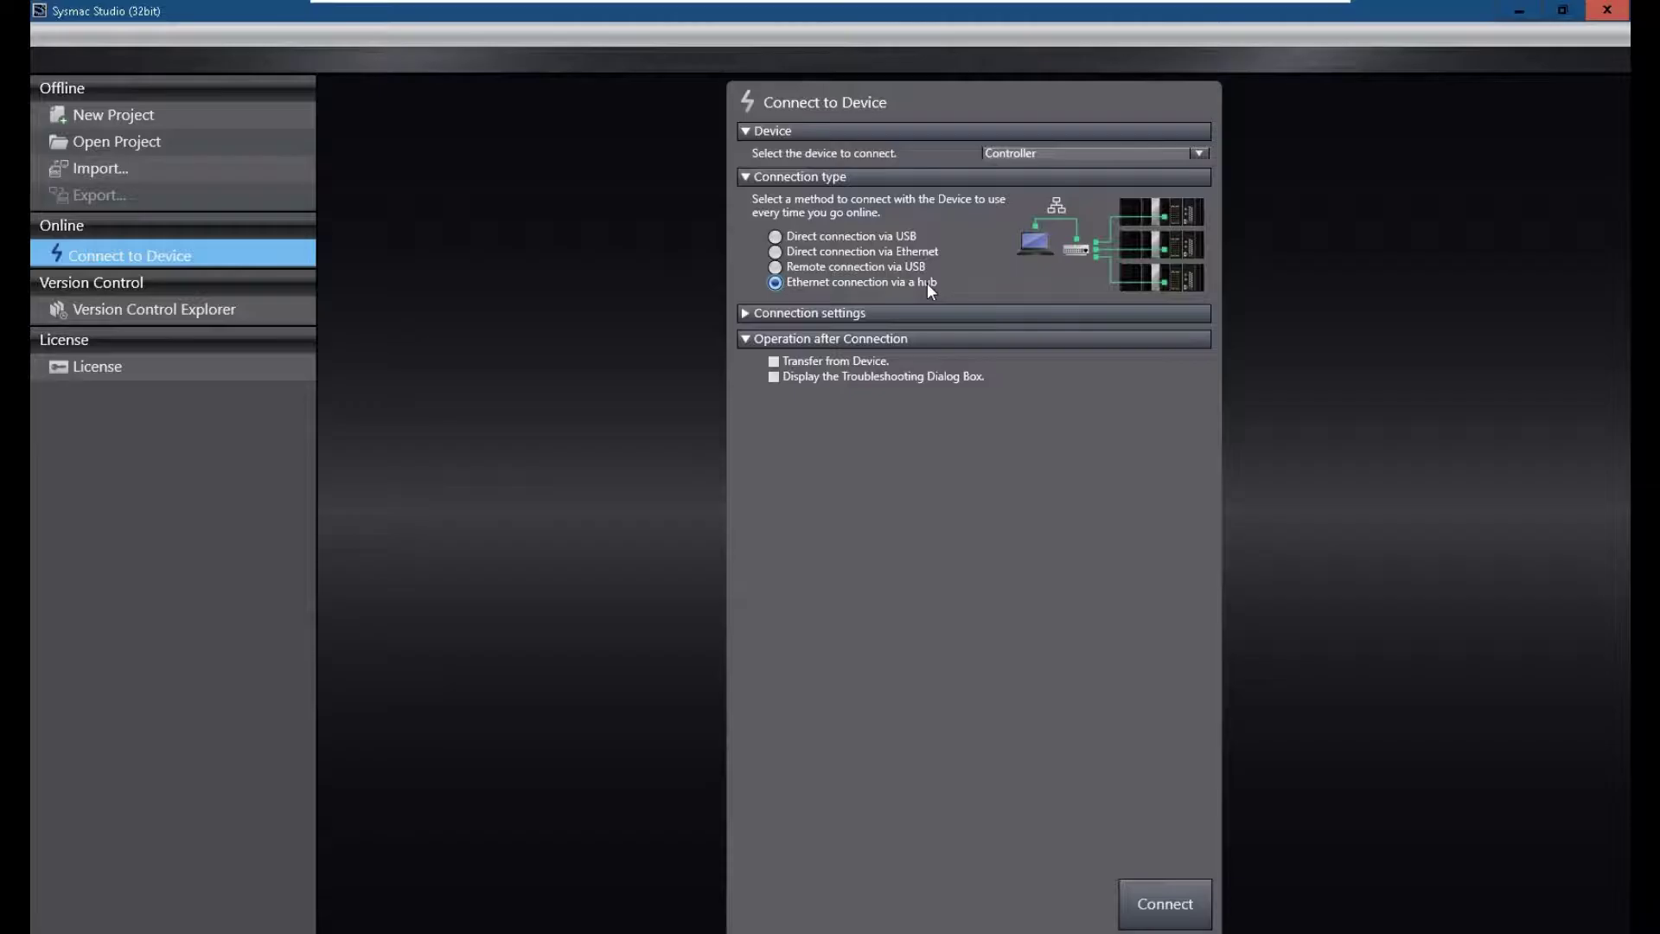
{"action": "left_click", "coordinate": [744, 313]}
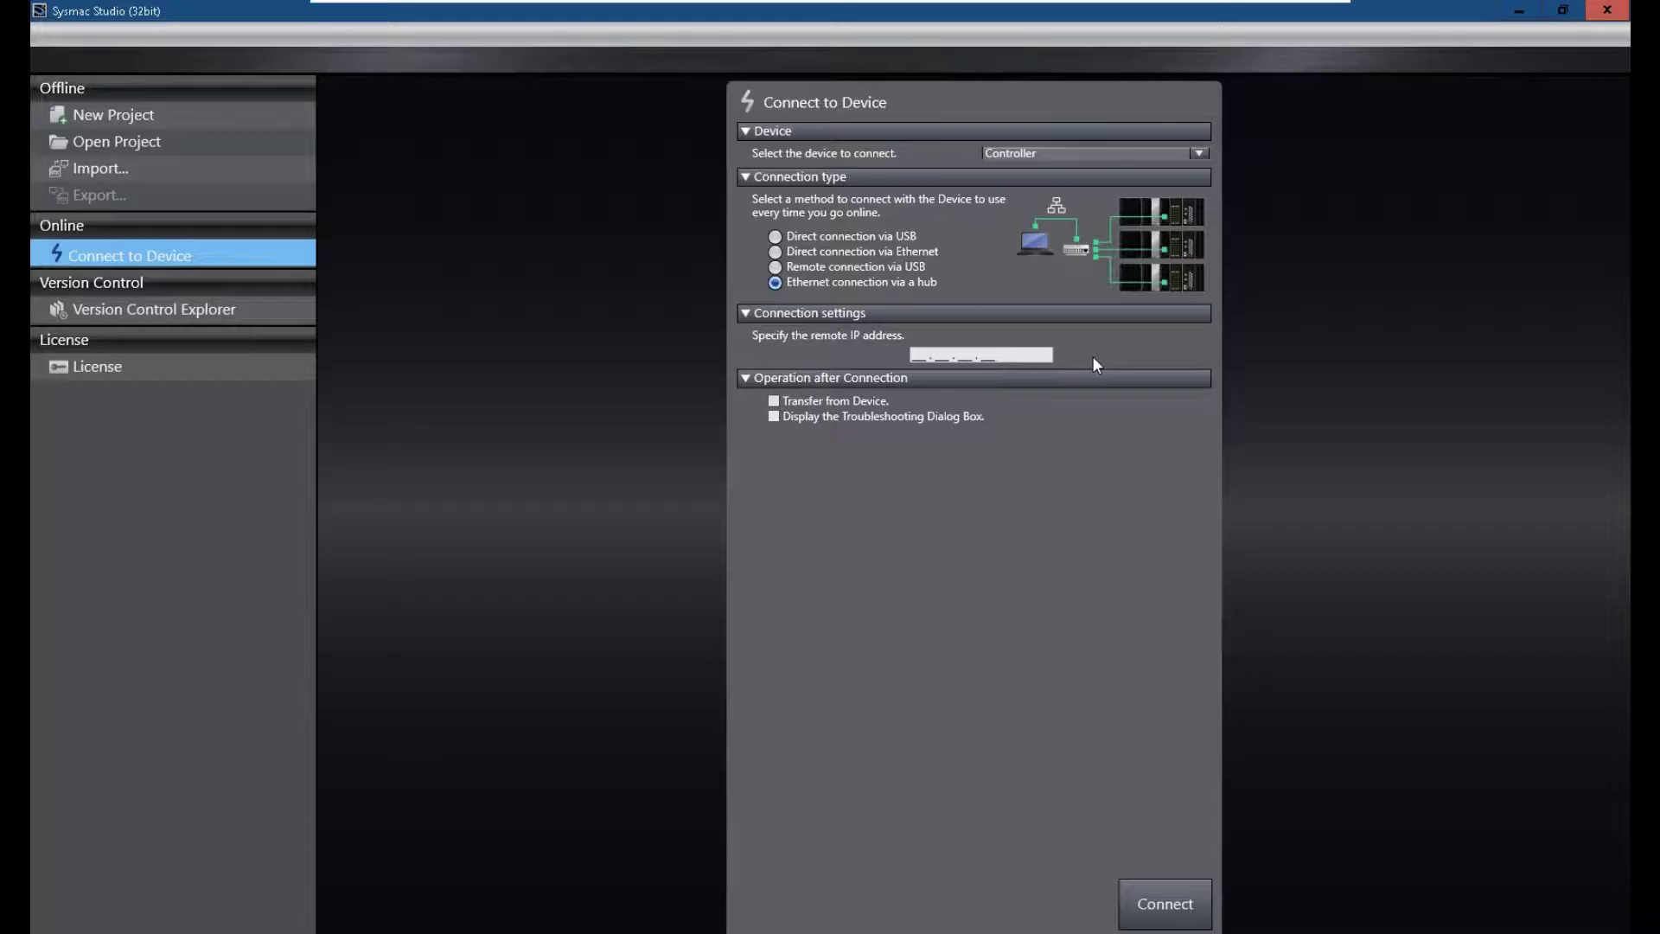
- Enter 192.168.1.10 as the remote IP address and collapse Operation after Connection
{"action": "left_click", "coordinate": [918, 350]}
{"action": "type", "text": "192 . 168 . _1 . 10_"}
{"action": "left_click", "coordinate": [1050, 378]}
{"action": "left_click", "coordinate": [1037, 353]}
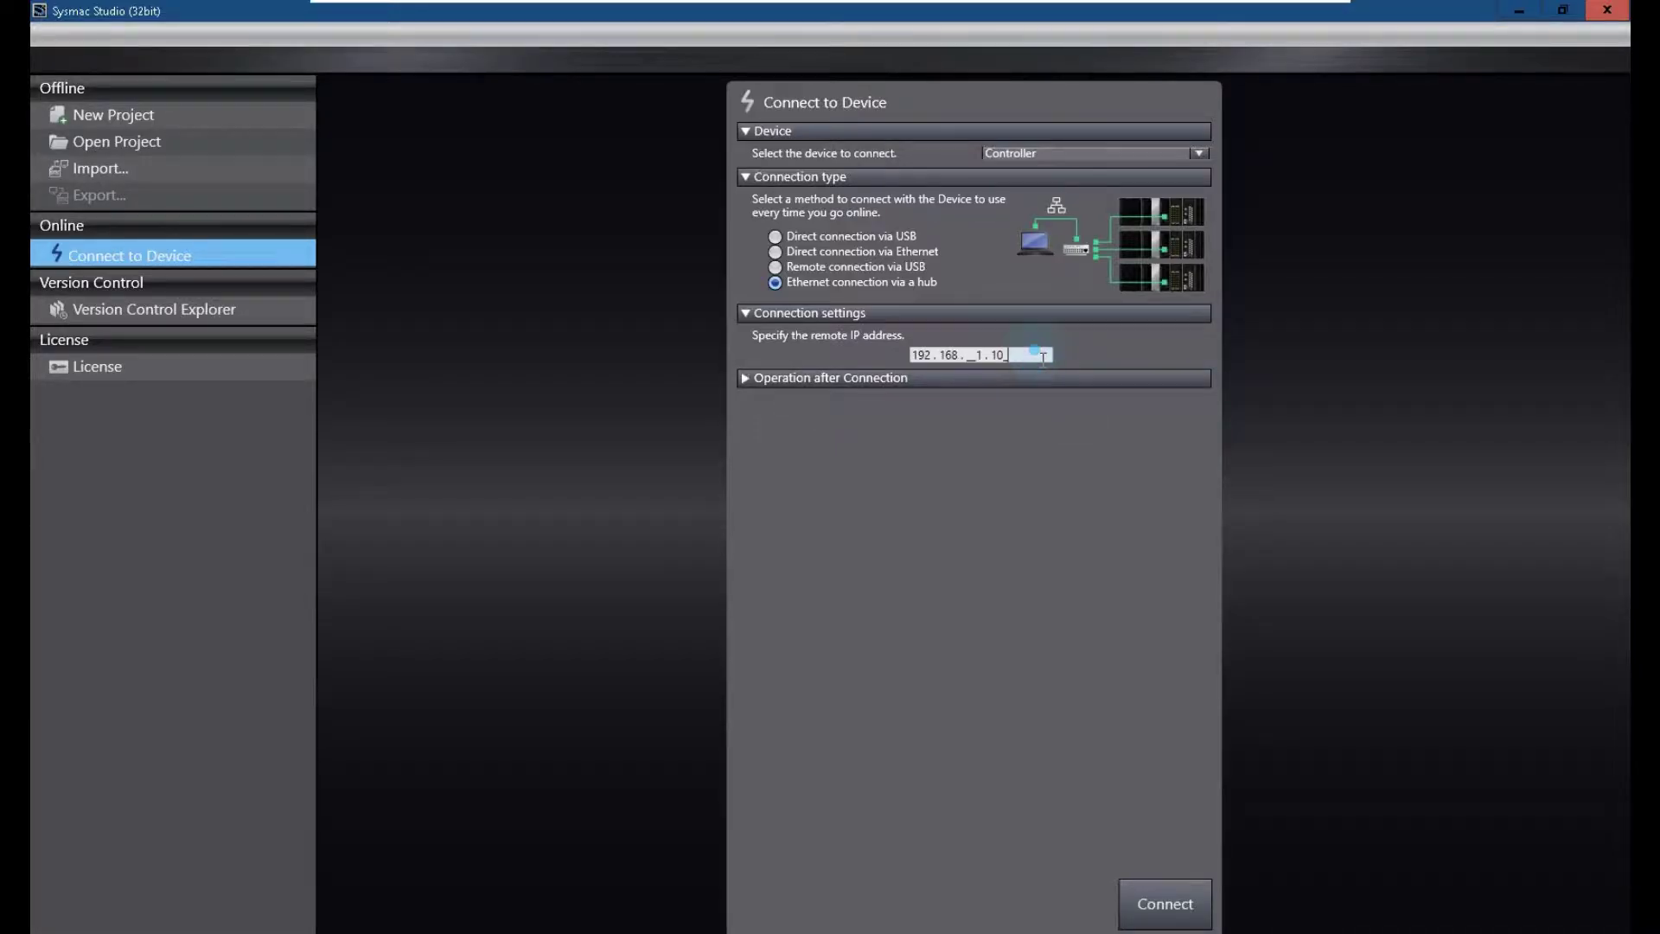
{"action": "left_click_drag", "start_coordinate": [1044, 357], "coordinate": [875, 351]}
{"action": "left_click", "coordinate": [1039, 493]}
- Select 'Direct connection via Ethernet' and connect to the controller
{"action": "left_click", "coordinate": [781, 252]}
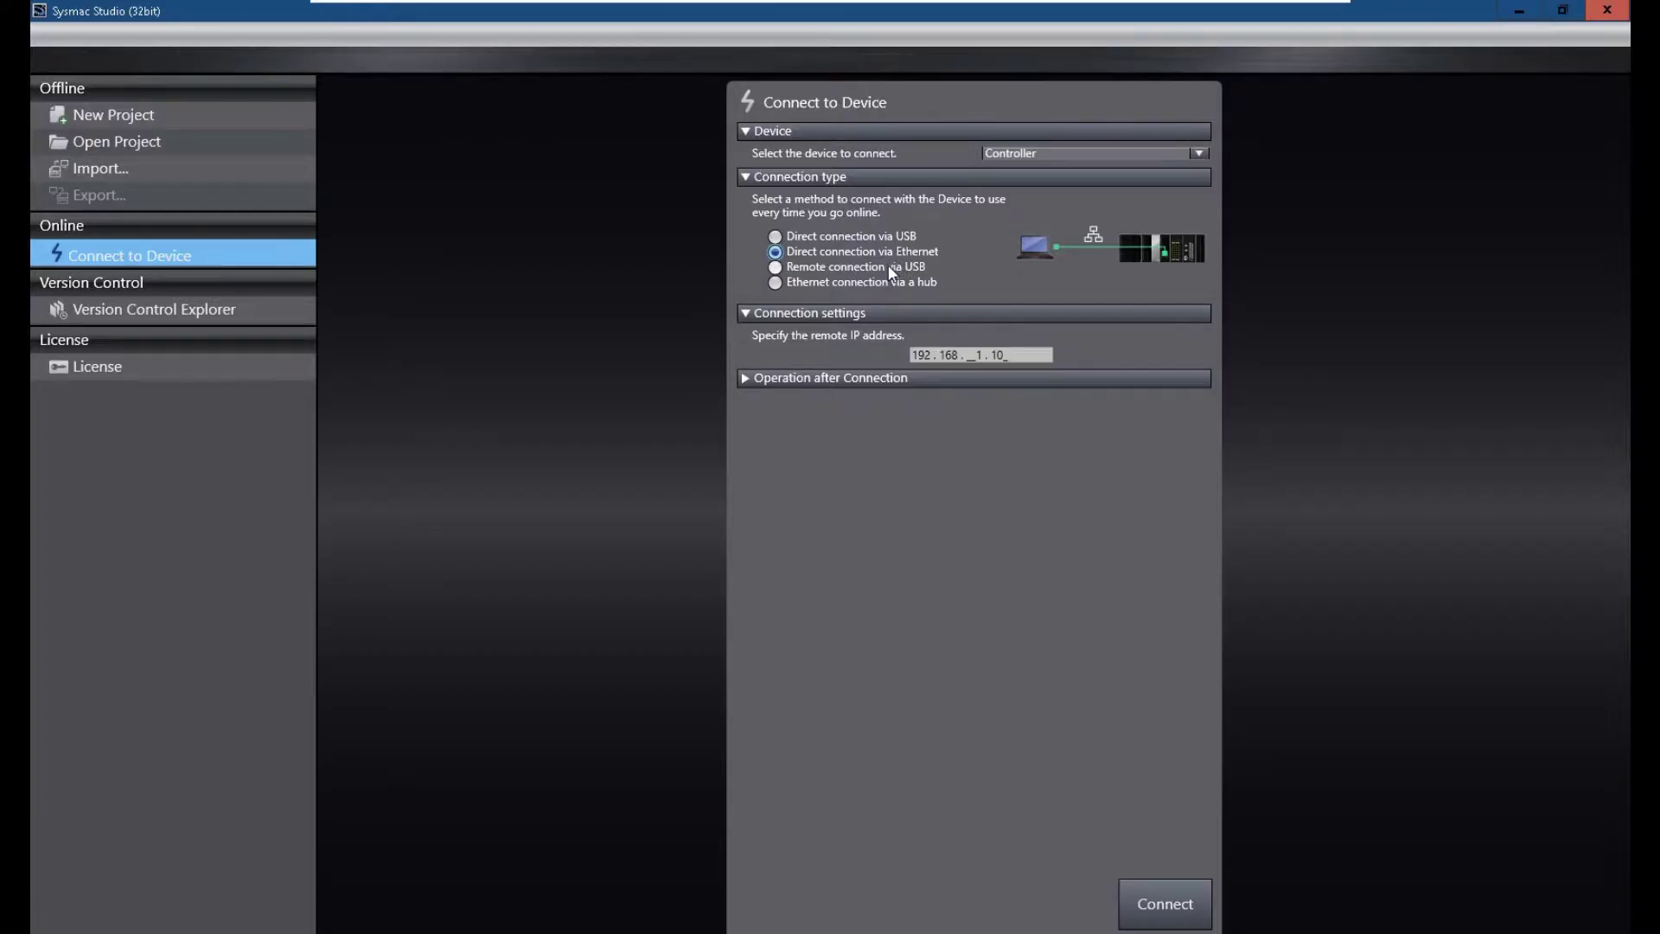
{"action": "left_click", "coordinate": [1178, 912]}
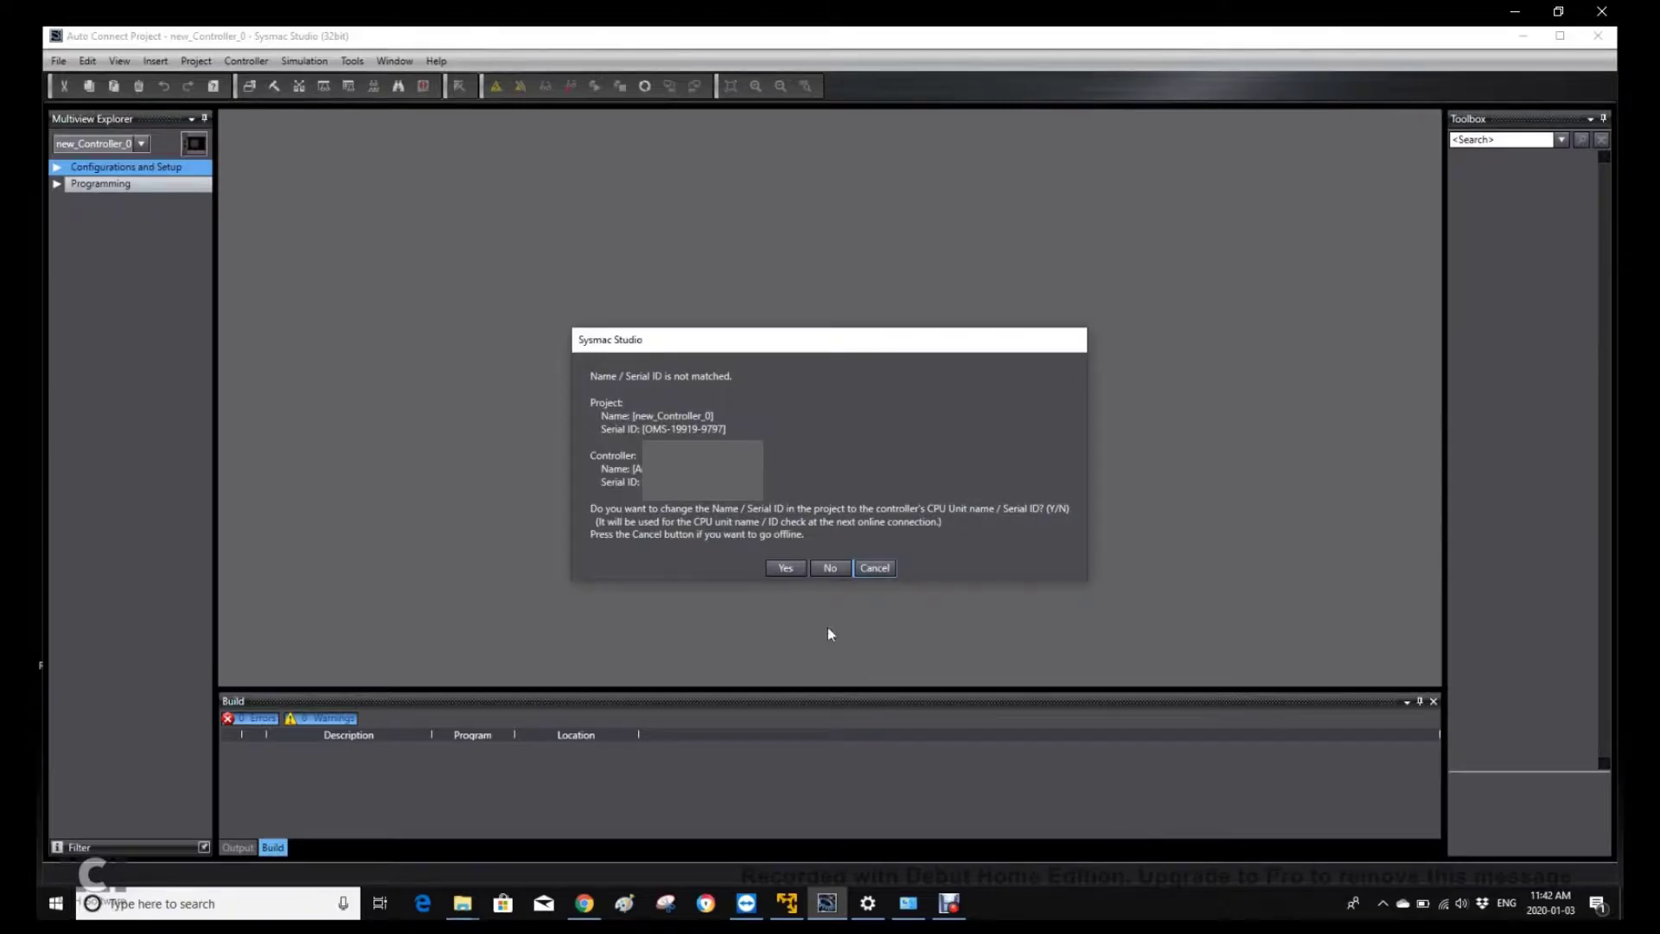
- Adopt the controller's name and serial ID, go offline, then reconnect online with Ctrl+W
{"action": "left_click", "coordinate": [791, 567]}
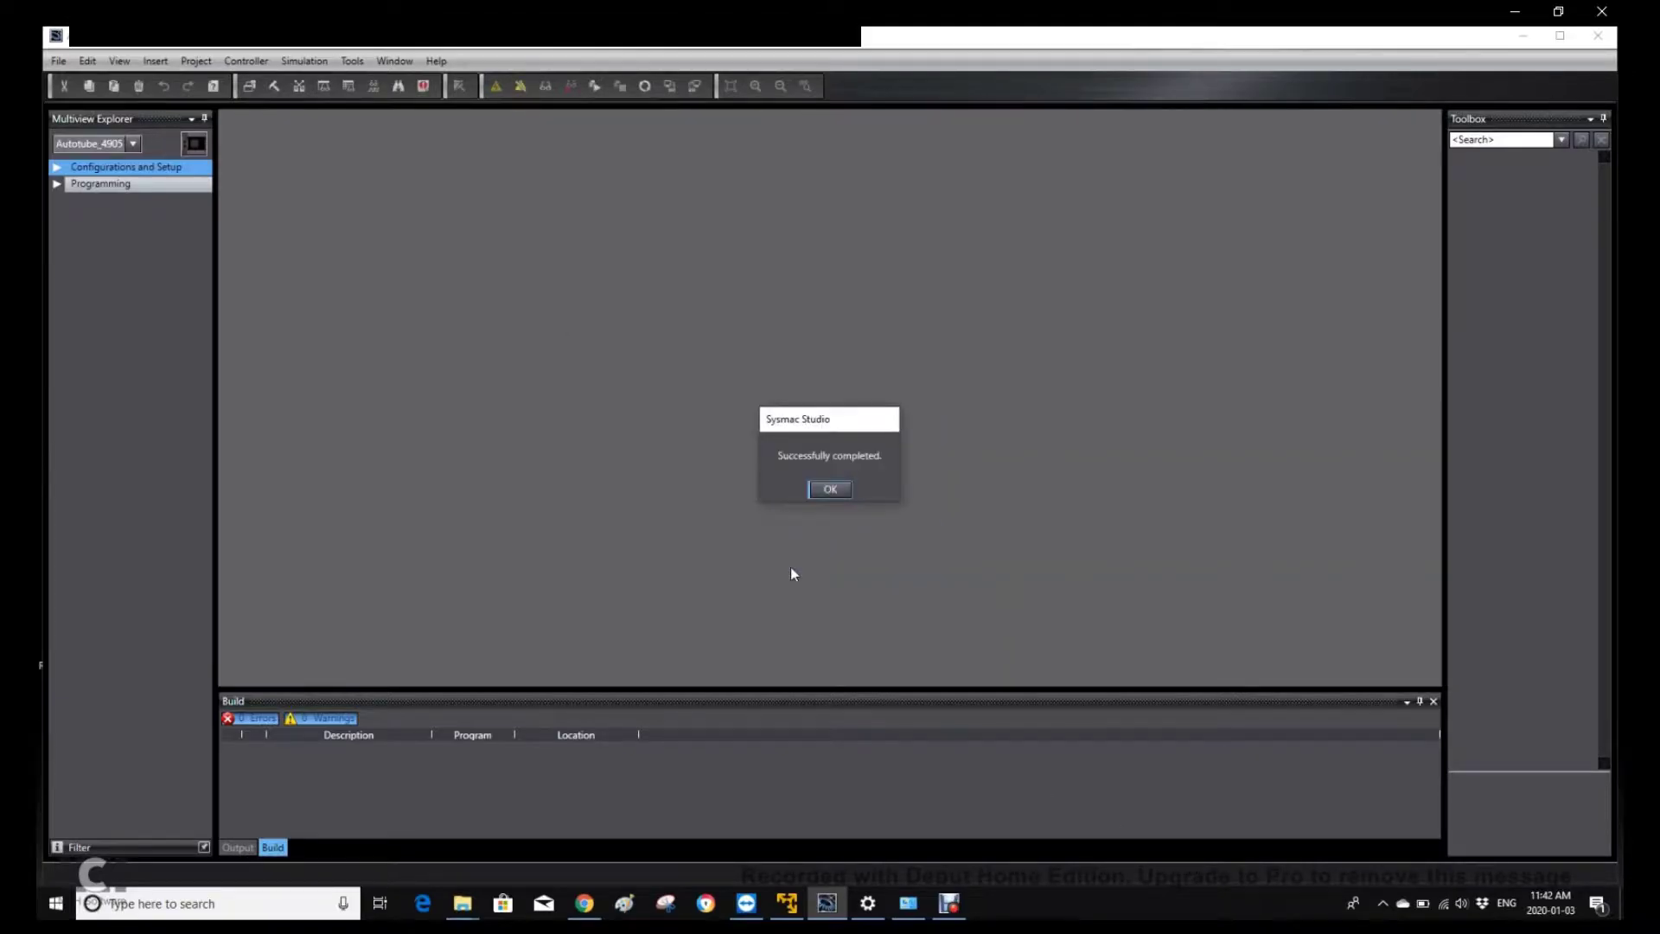
{"action": "left_click", "coordinate": [823, 489]}
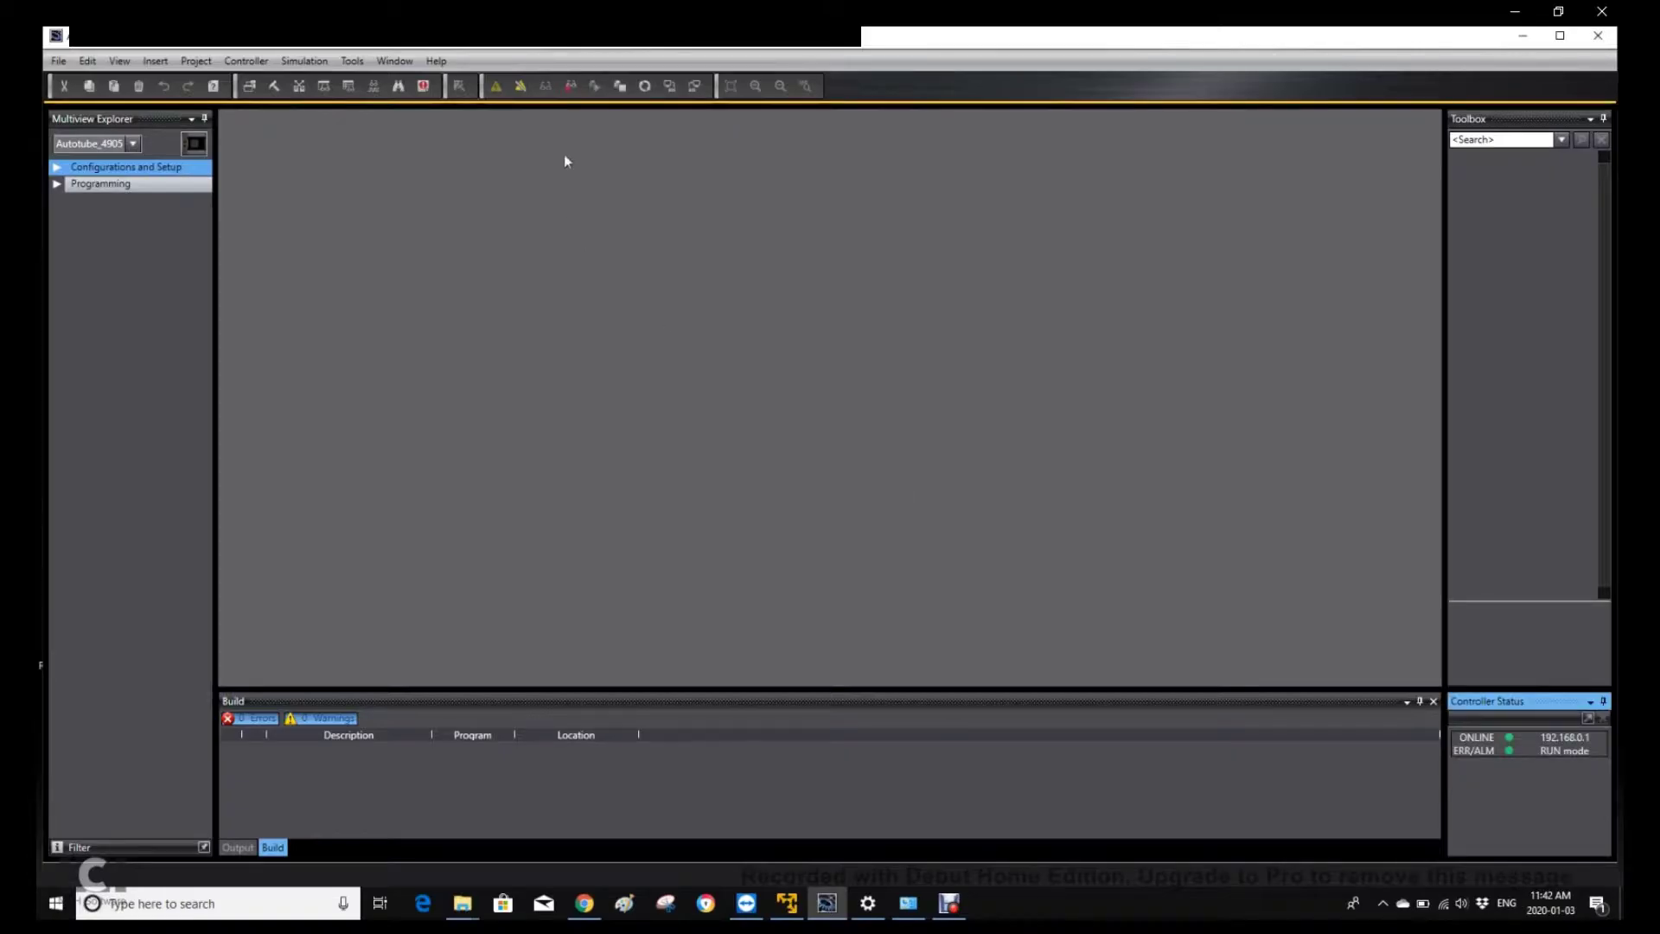
{"action": "left_click", "coordinate": [259, 63]}
{"action": "left_click", "coordinate": [276, 140]}
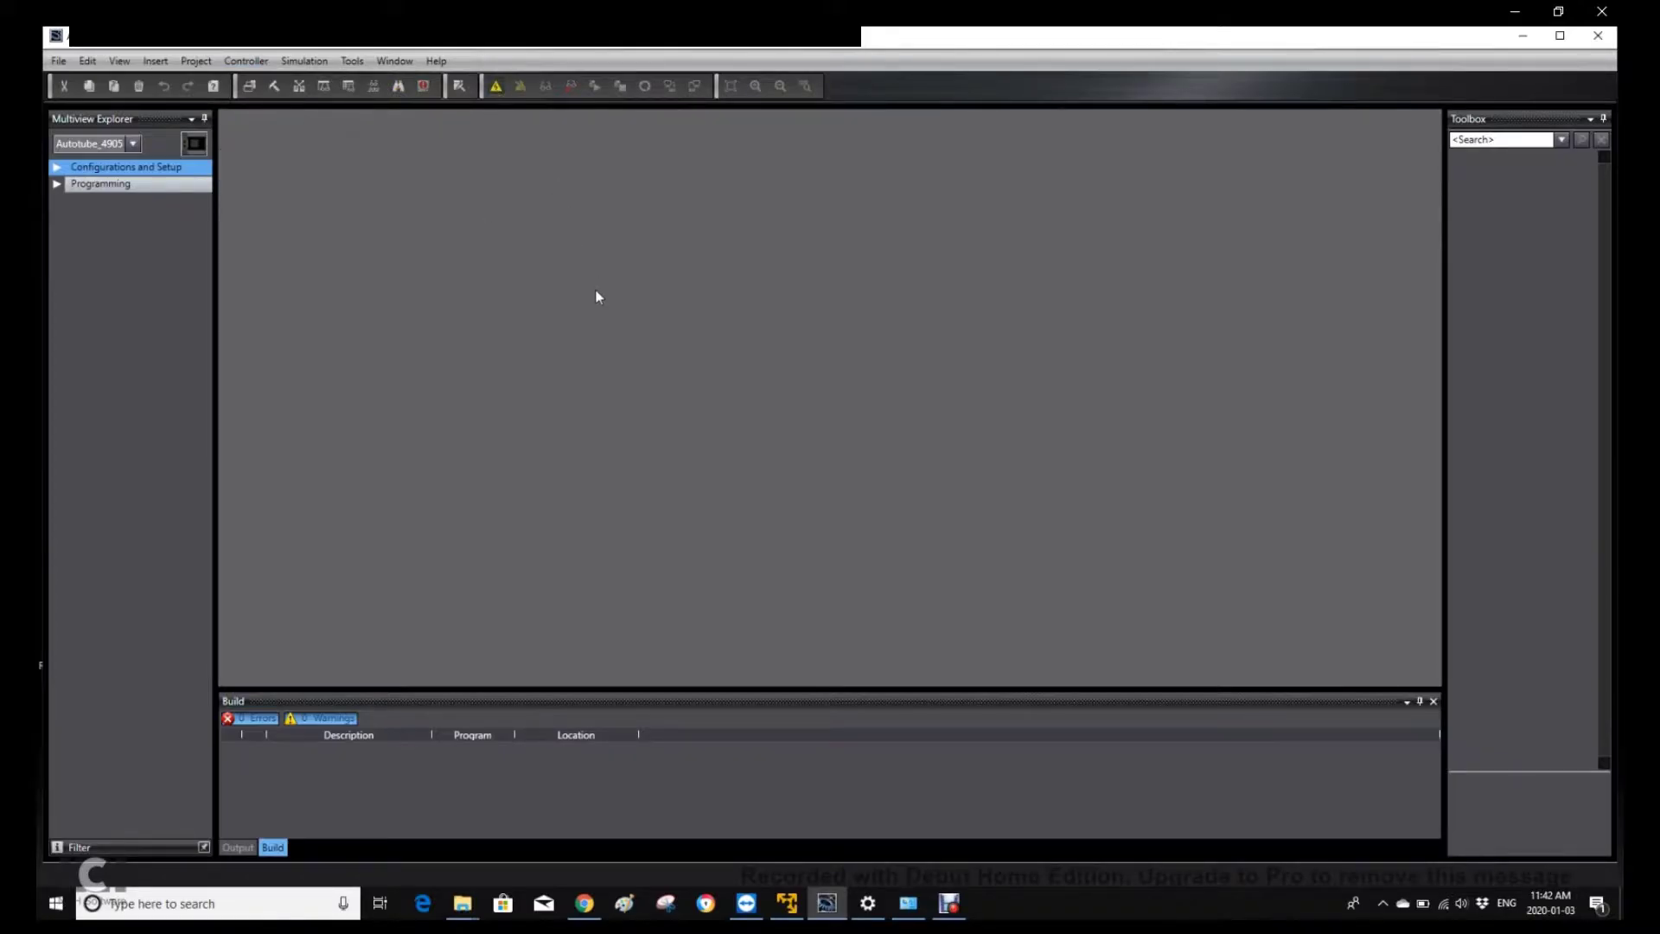
{"action": "key", "text": "ctrl+w"}
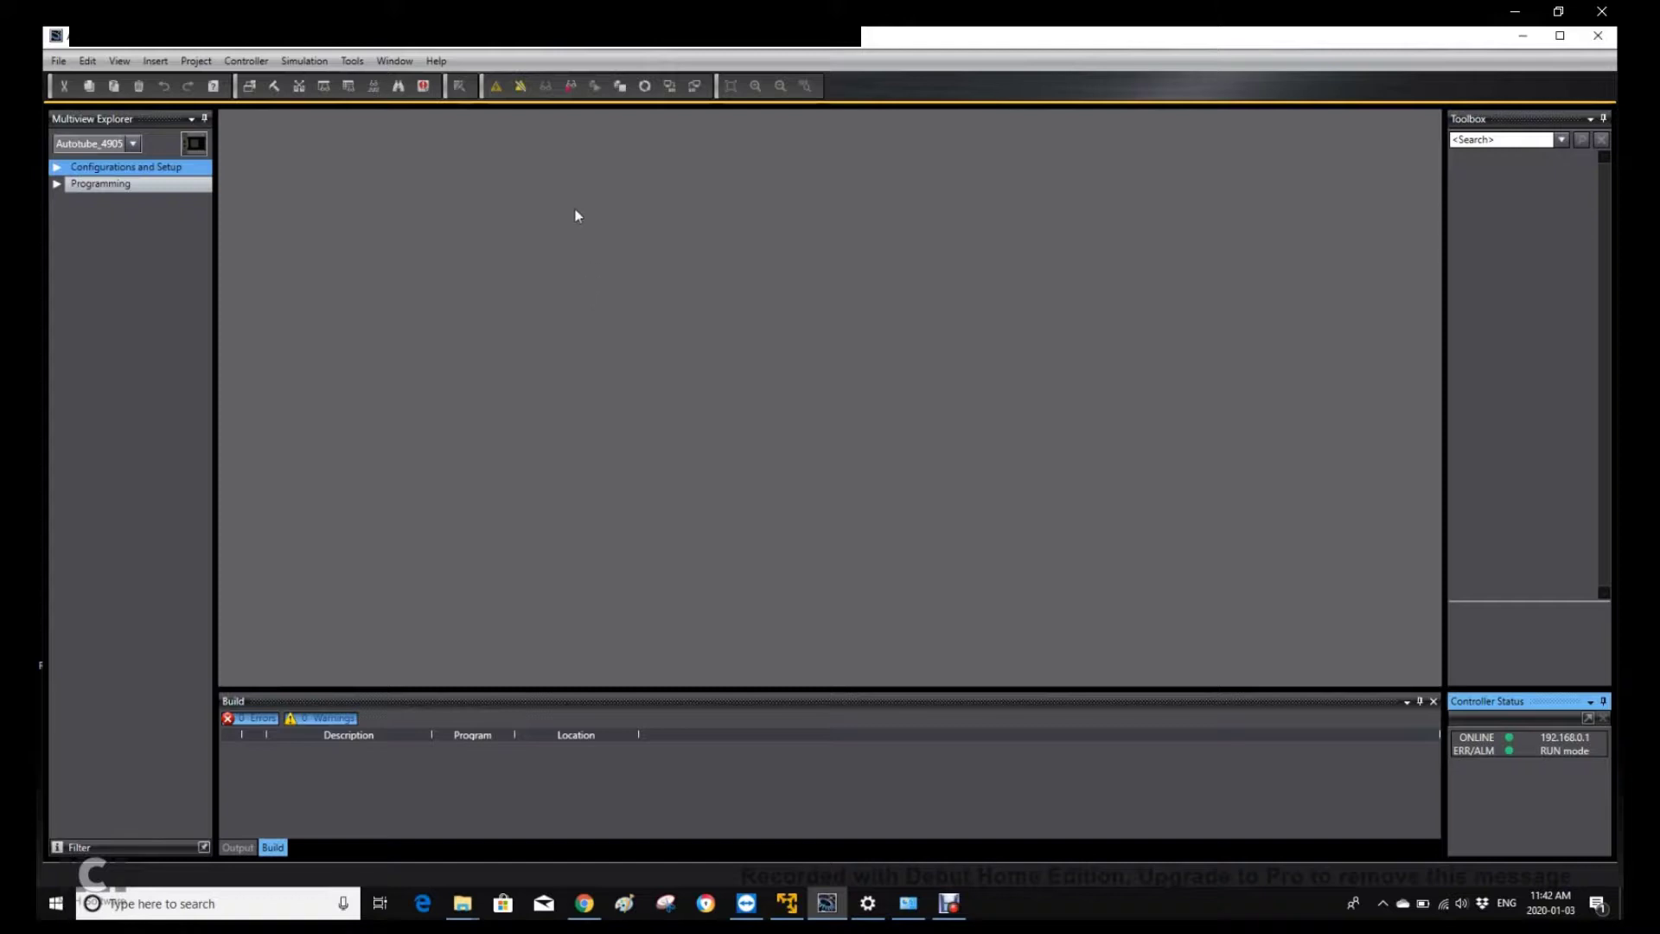
{"action": "mouse_move", "coordinate": [942, 647]}
- Upload the controller's configurations and programming, confirming the project overwrite
{"action": "left_click", "coordinate": [697, 88]}
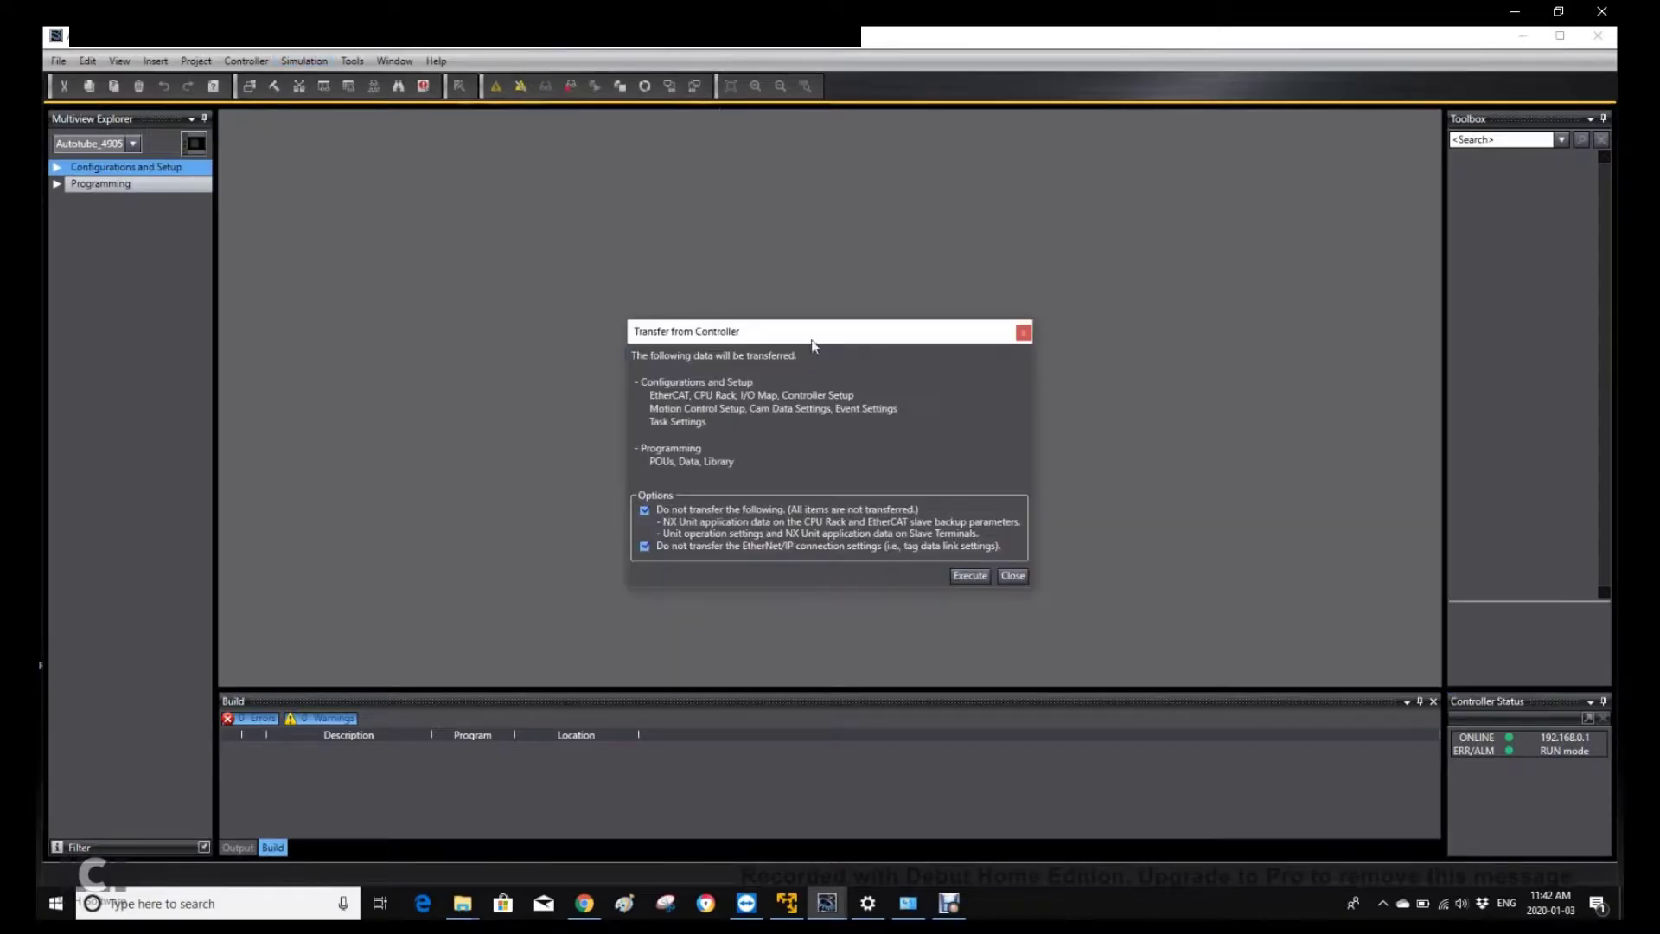
{"action": "left_click", "coordinate": [973, 575]}
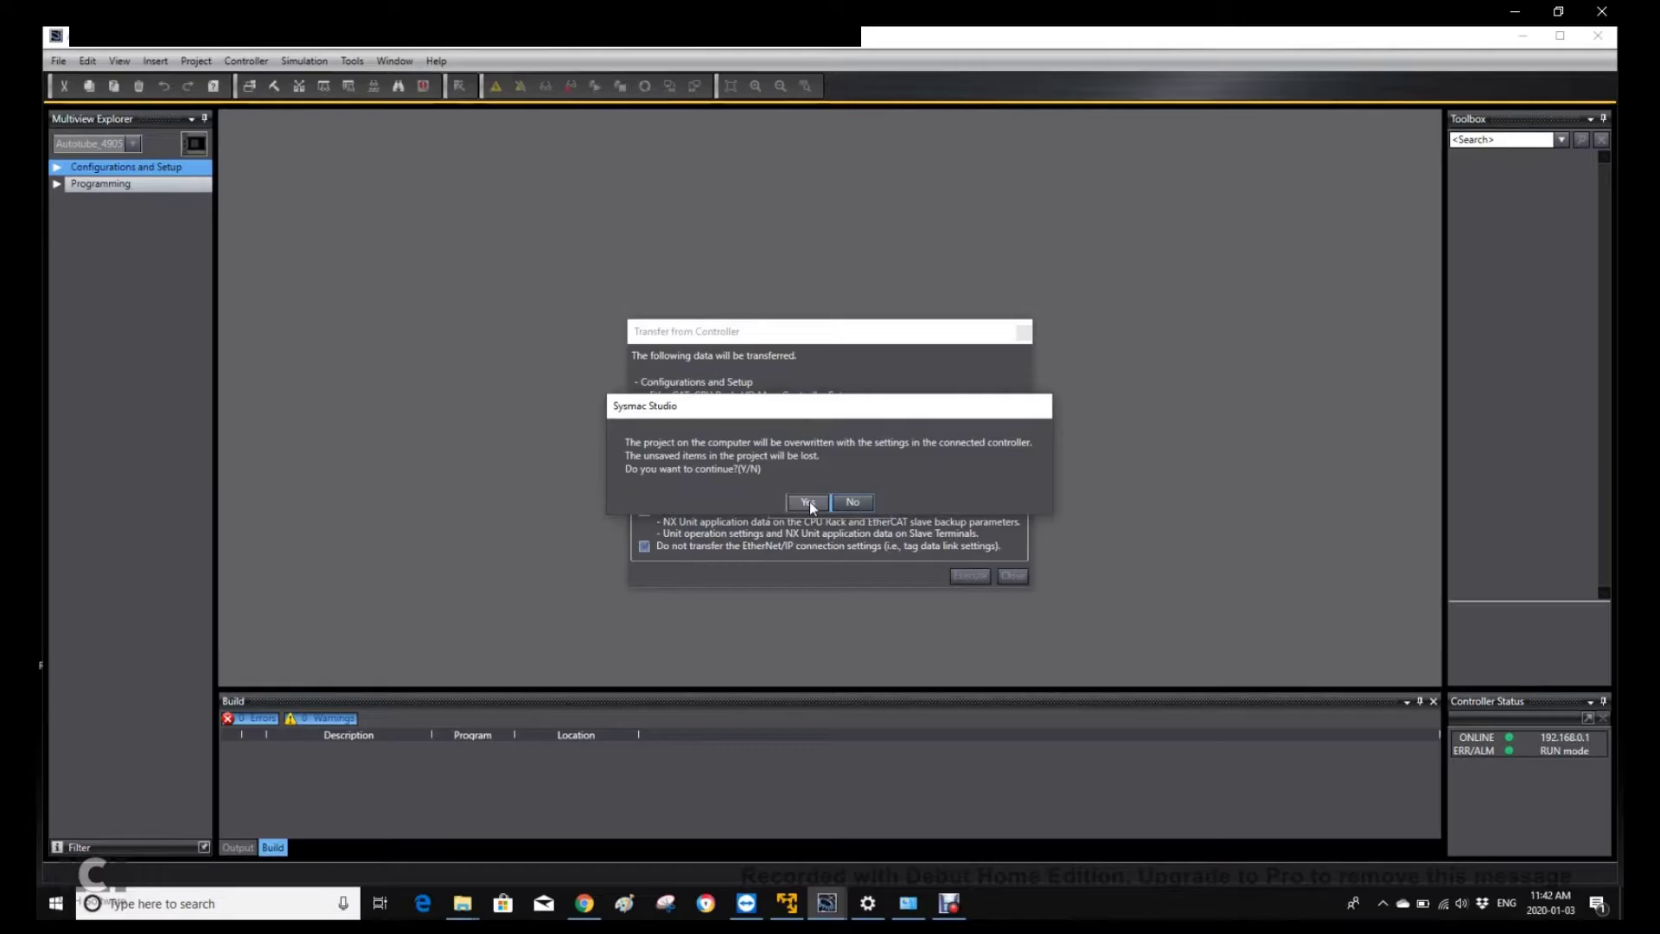
{"action": "left_click", "coordinate": [809, 502]}
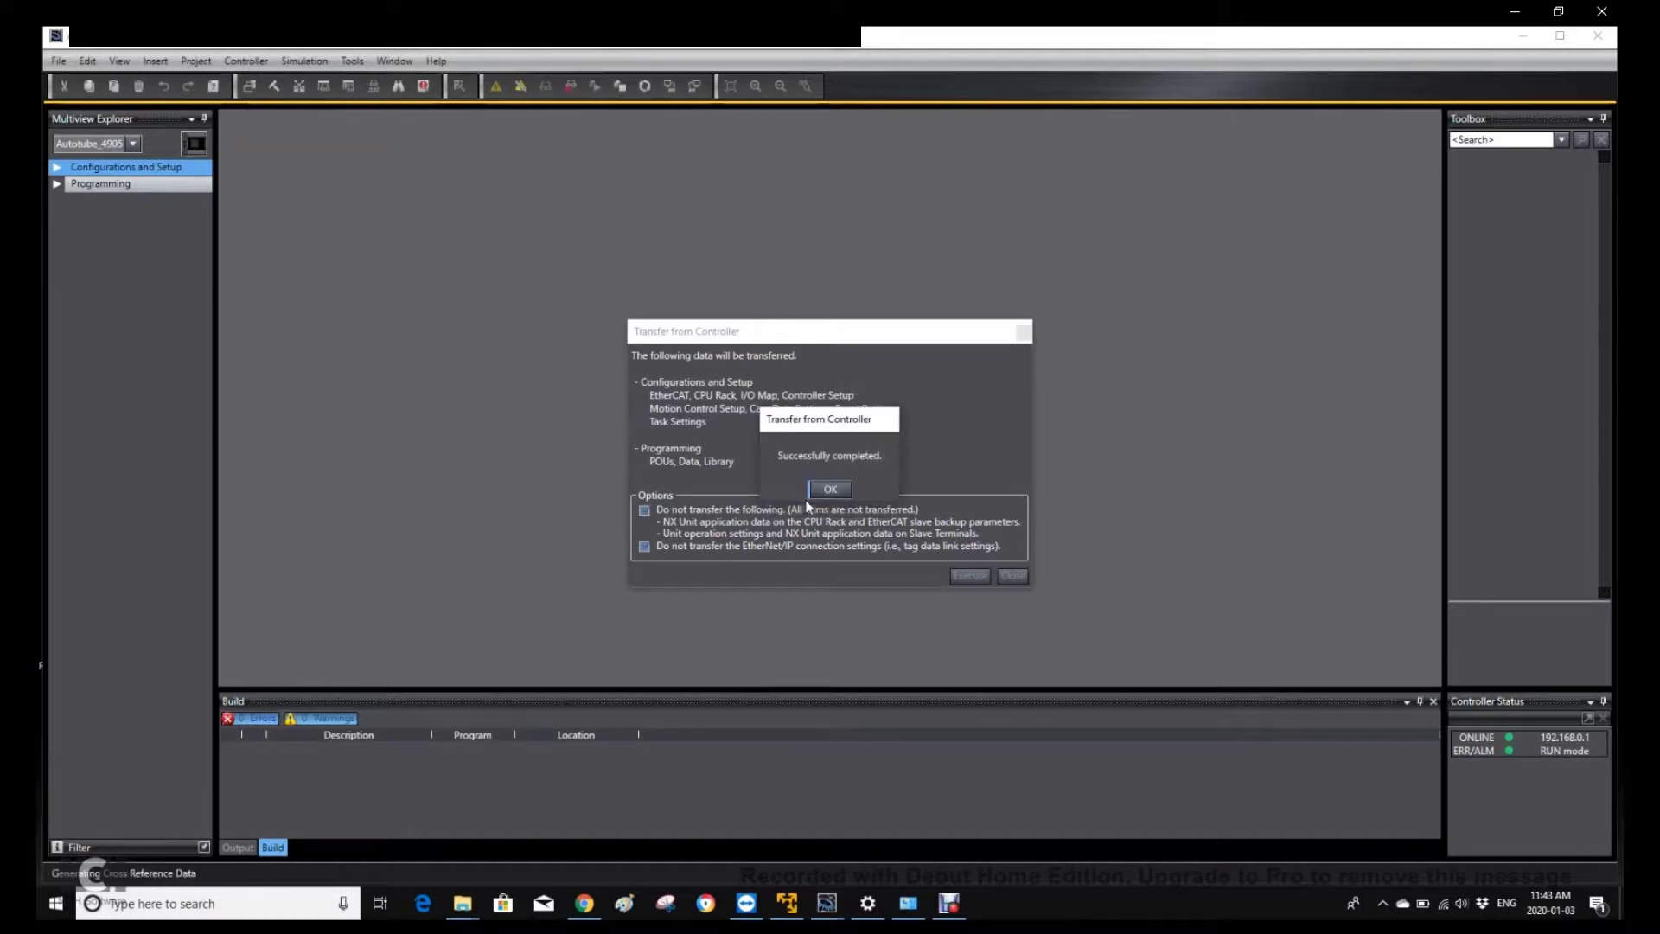
- Expand the Multiview Explorer tree and open the Mode ladder section of Main_Program
{"action": "left_click", "coordinate": [828, 489]}
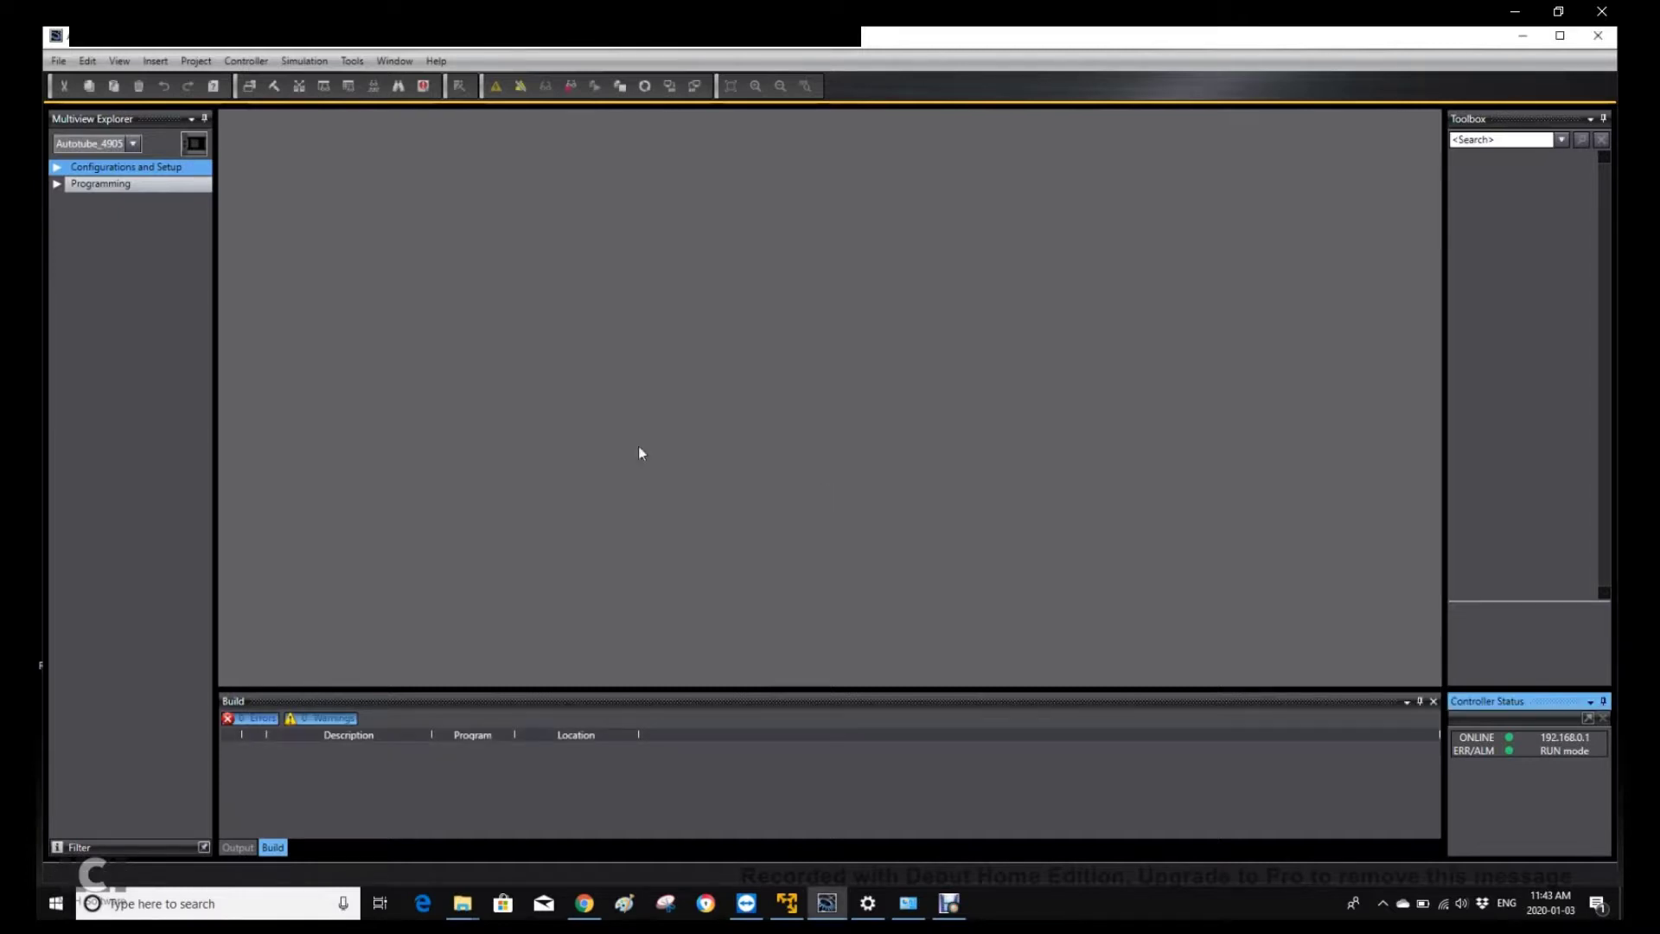
{"action": "left_click", "coordinate": [57, 167]}
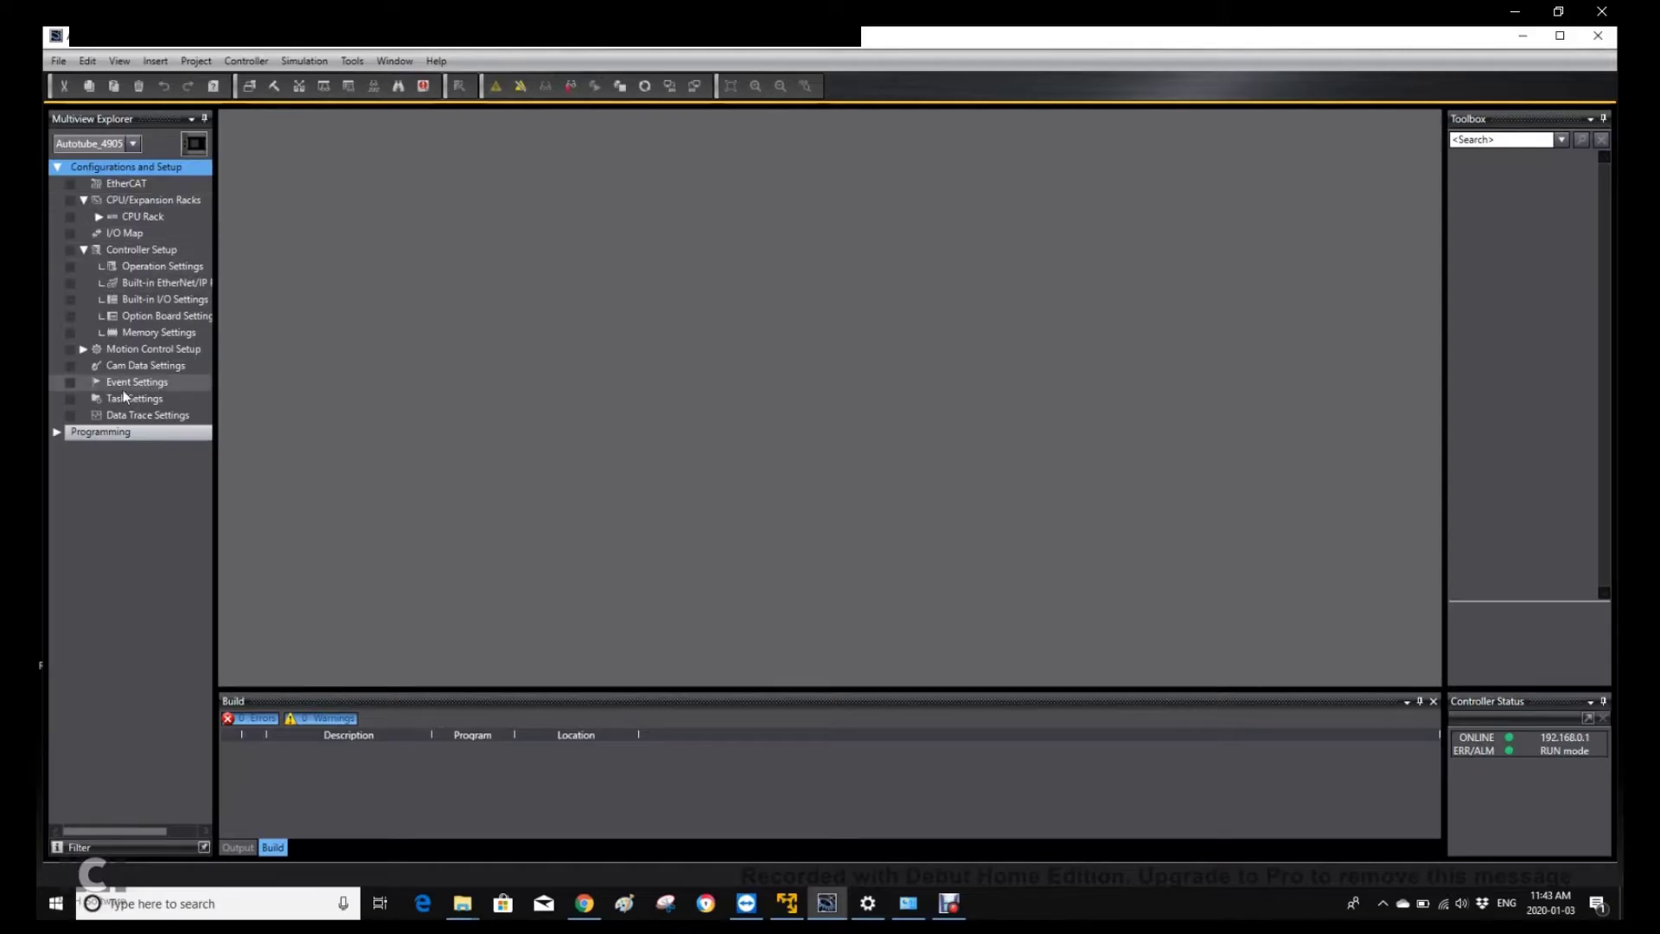
{"action": "left_click", "coordinate": [57, 431]}
{"action": "left_click", "coordinate": [78, 448]}
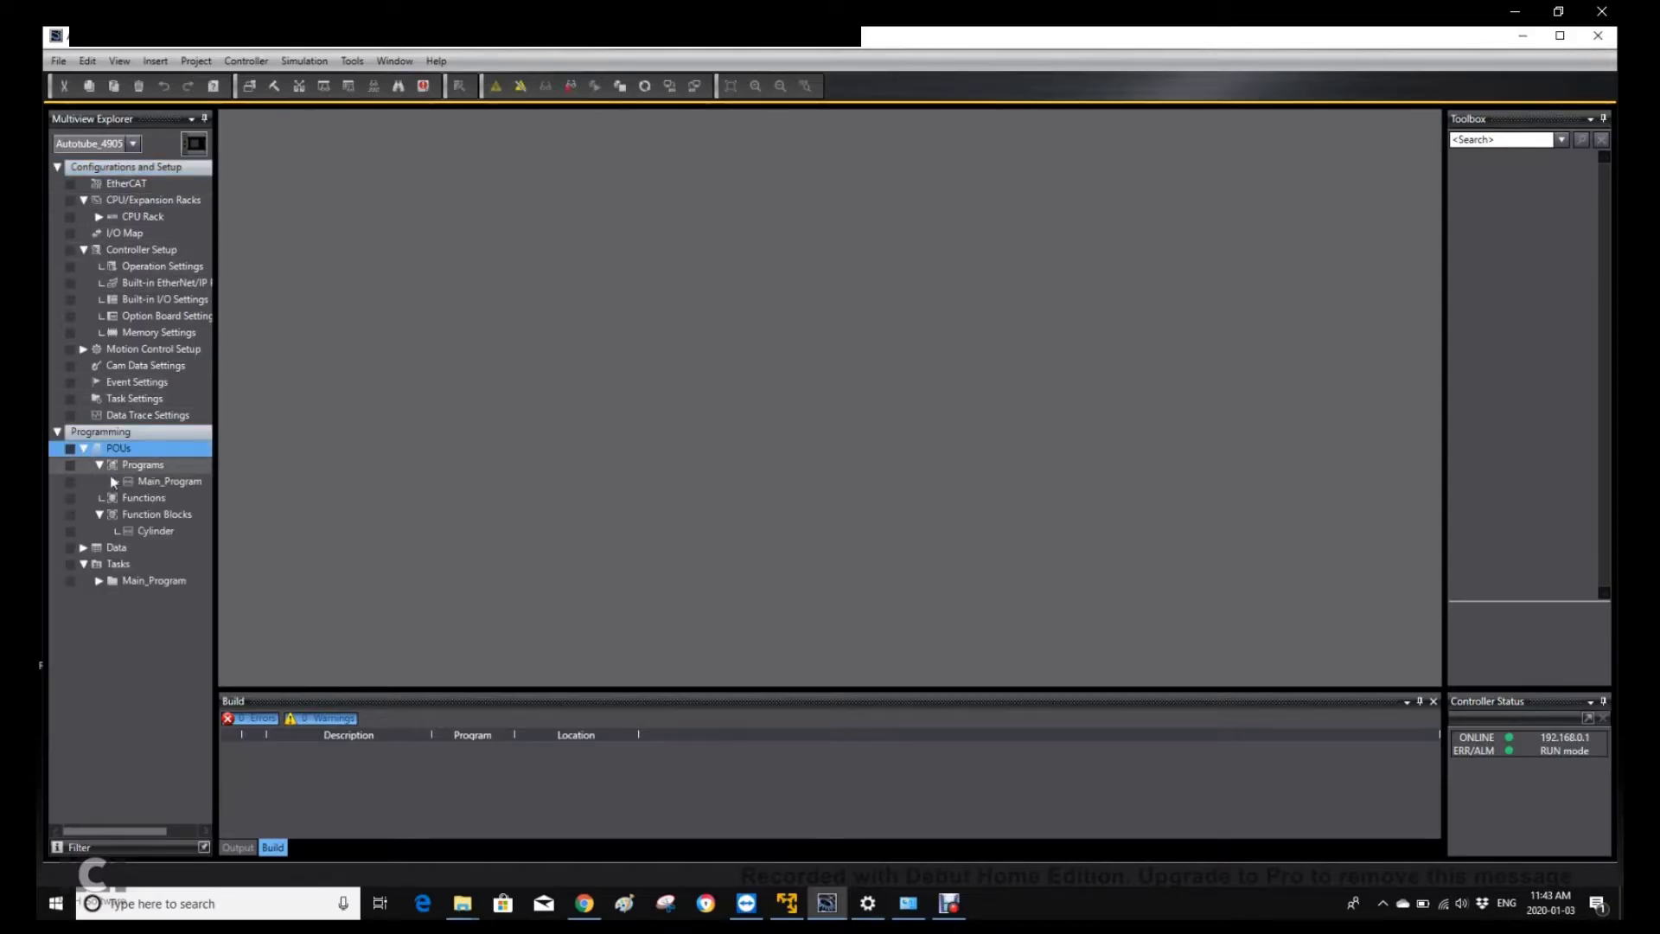
{"action": "left_click", "coordinate": [114, 482]}
{"action": "left_click", "coordinate": [157, 498]}
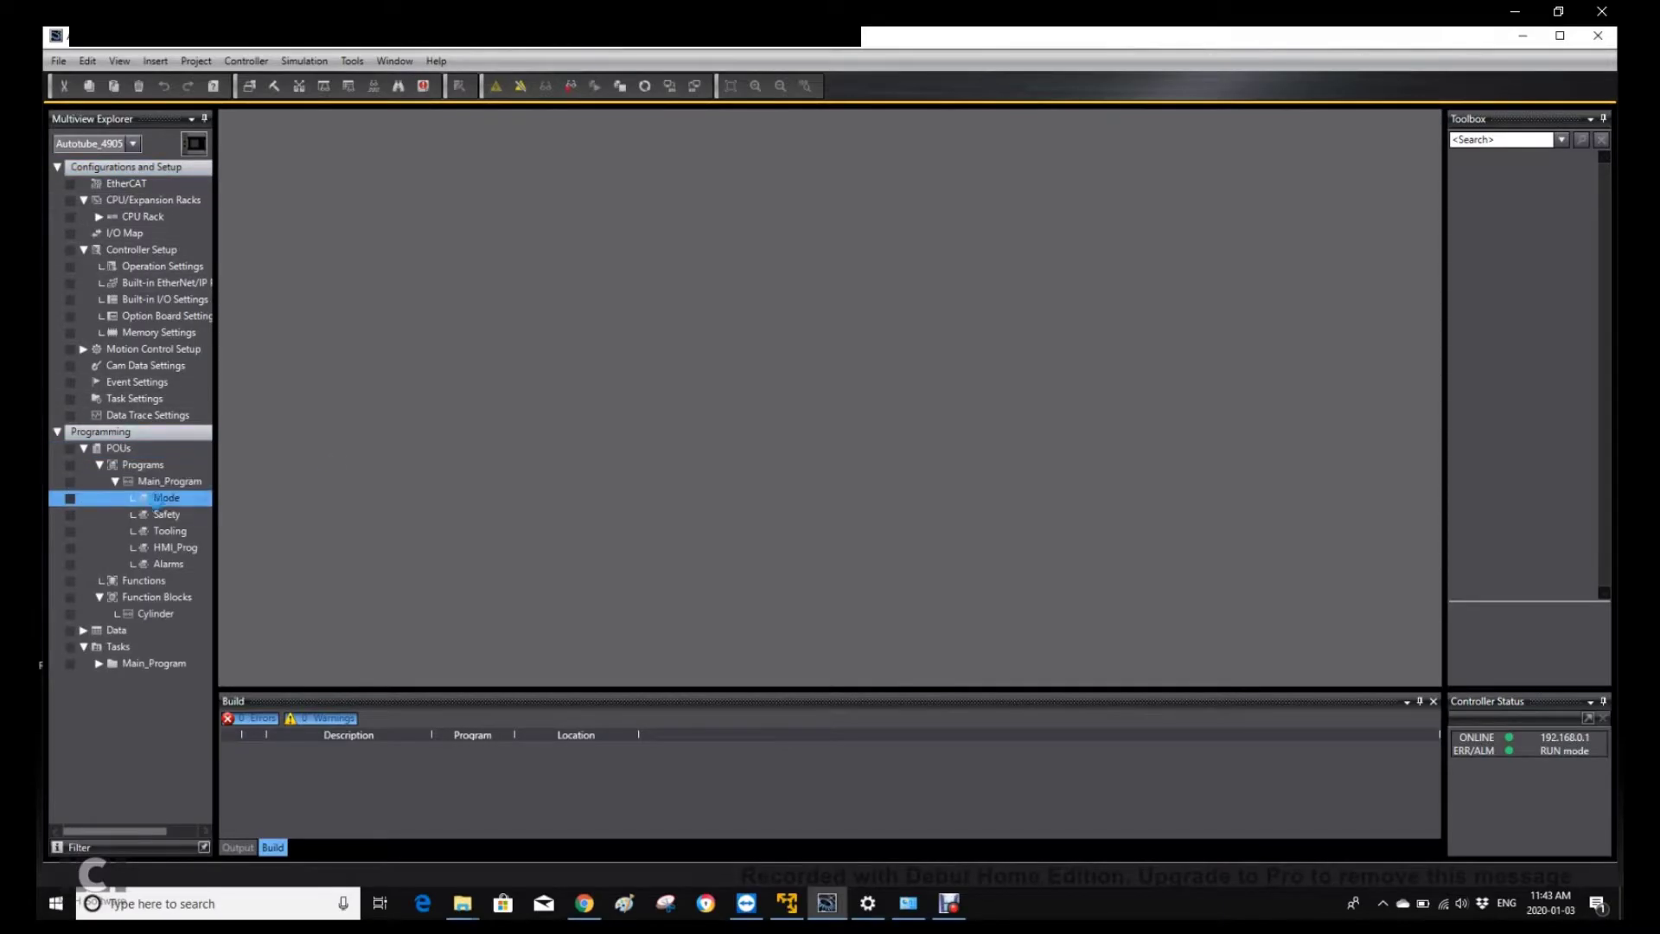
{"action": "double_click", "coordinate": [157, 498]}
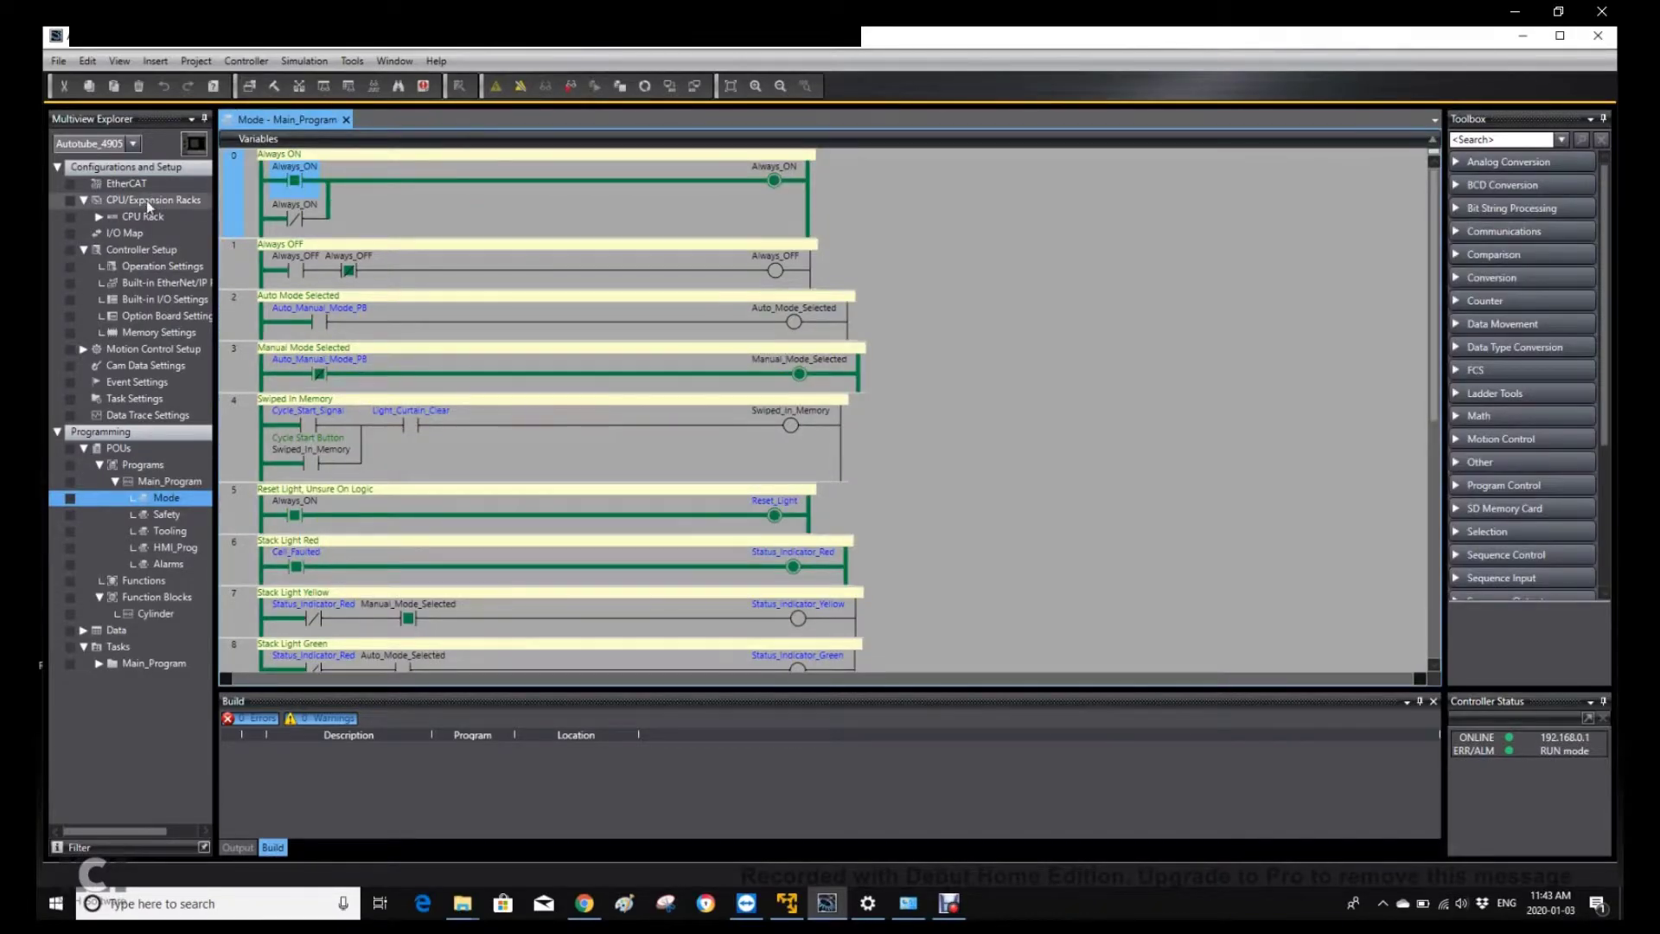
- Open Operation Settings, then the Built-in EtherNet/IP Port TCP/IP settings
{"action": "double_click", "coordinate": [162, 266]}
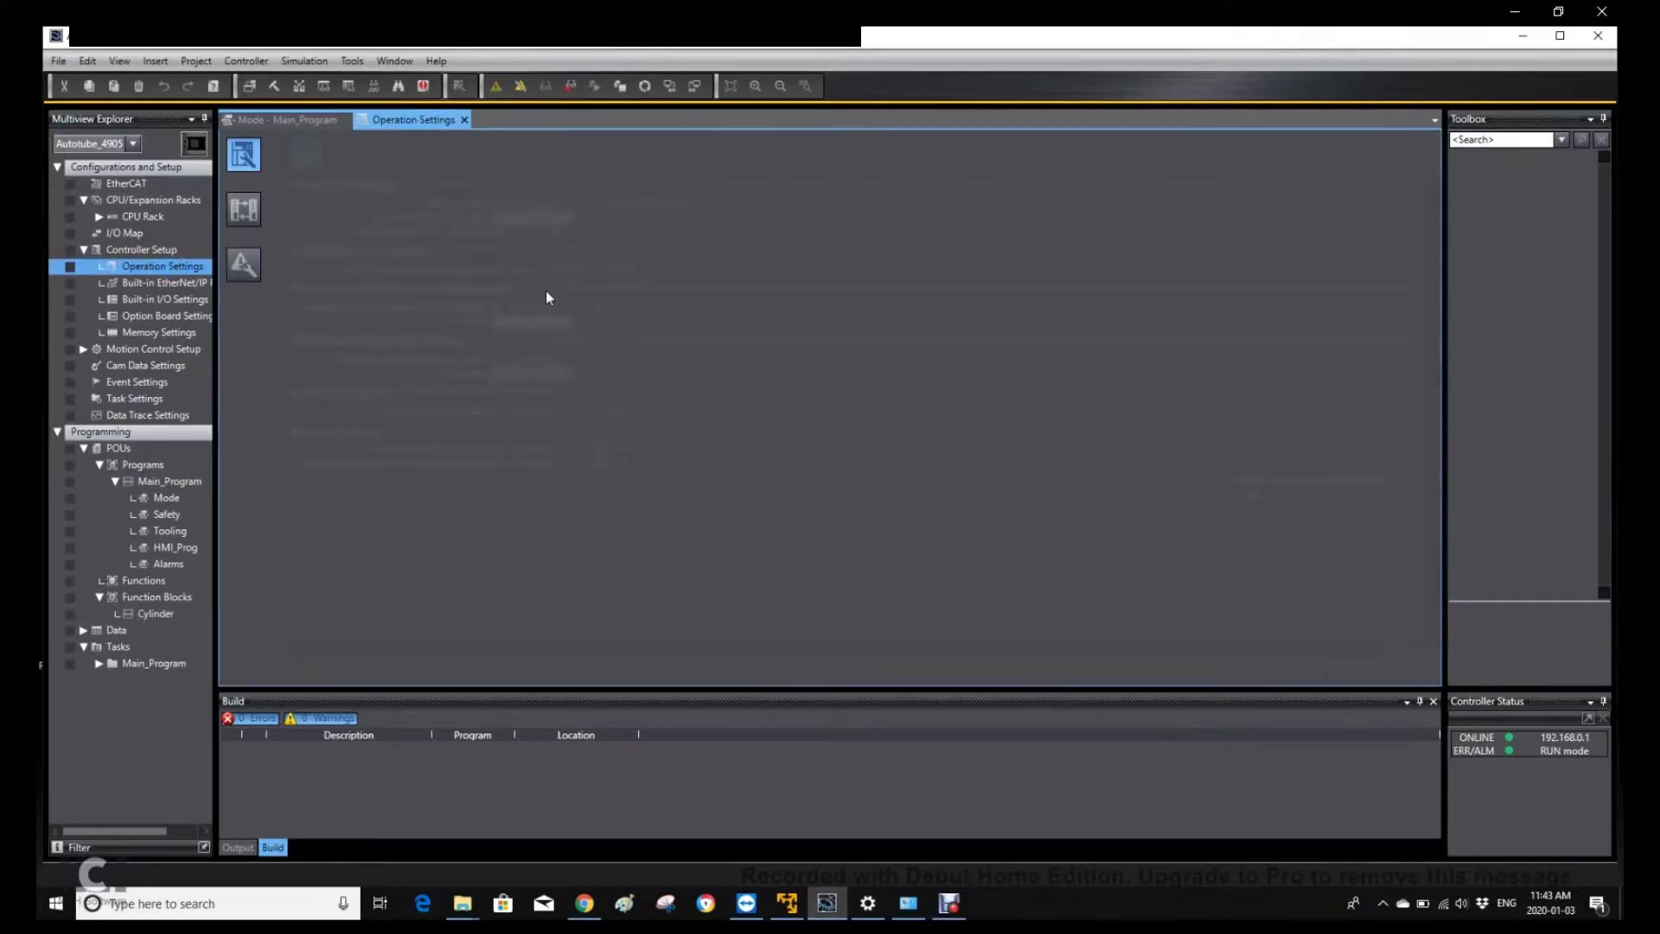
{"action": "left_click", "coordinate": [251, 220]}
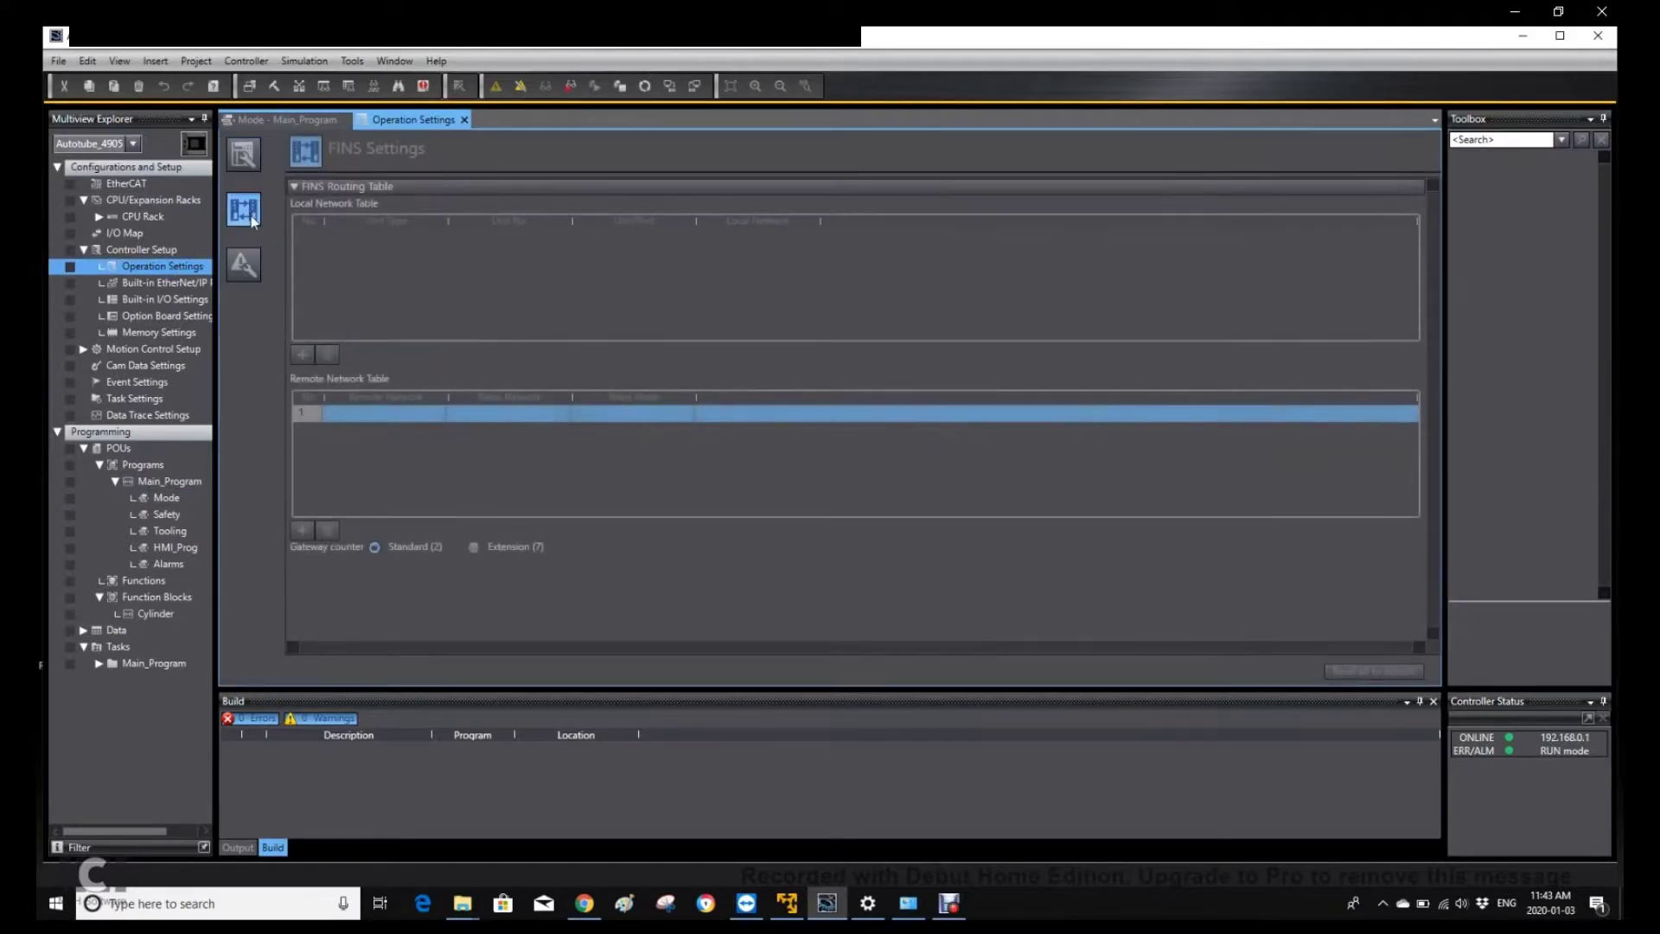
{"action": "double_click", "coordinate": [186, 283]}
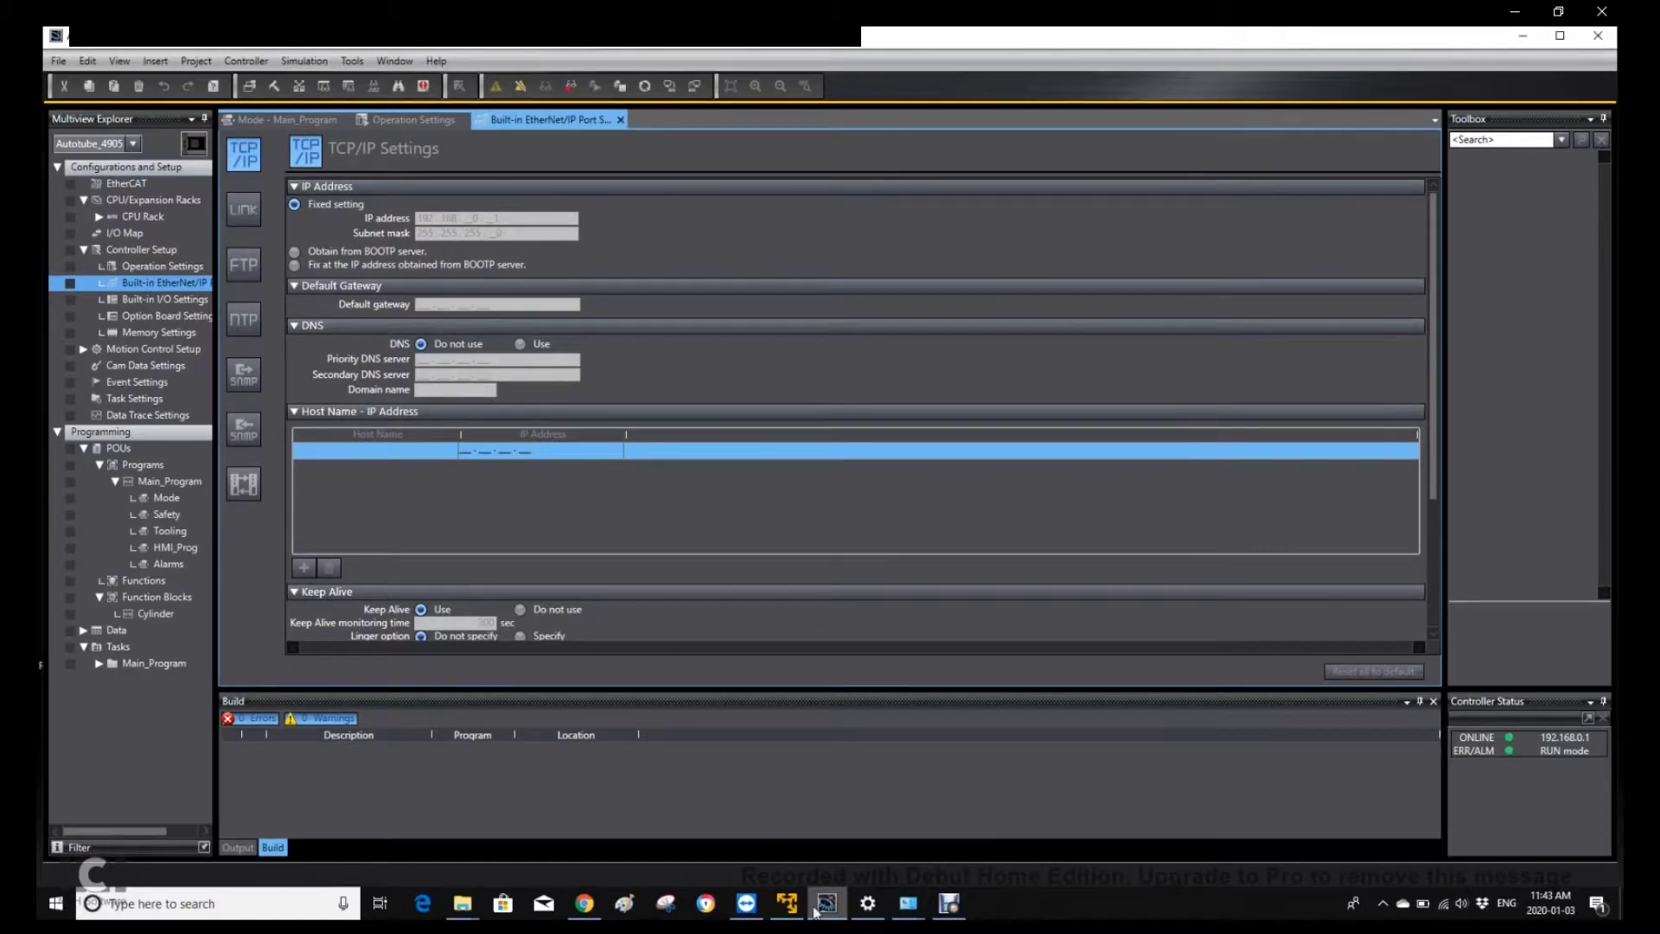
- Check the Ethernet adapter's IPv4 properties: 192.168.1.199 with subnet mask 255.255.255.0
{"action": "left_click", "coordinate": [867, 903]}
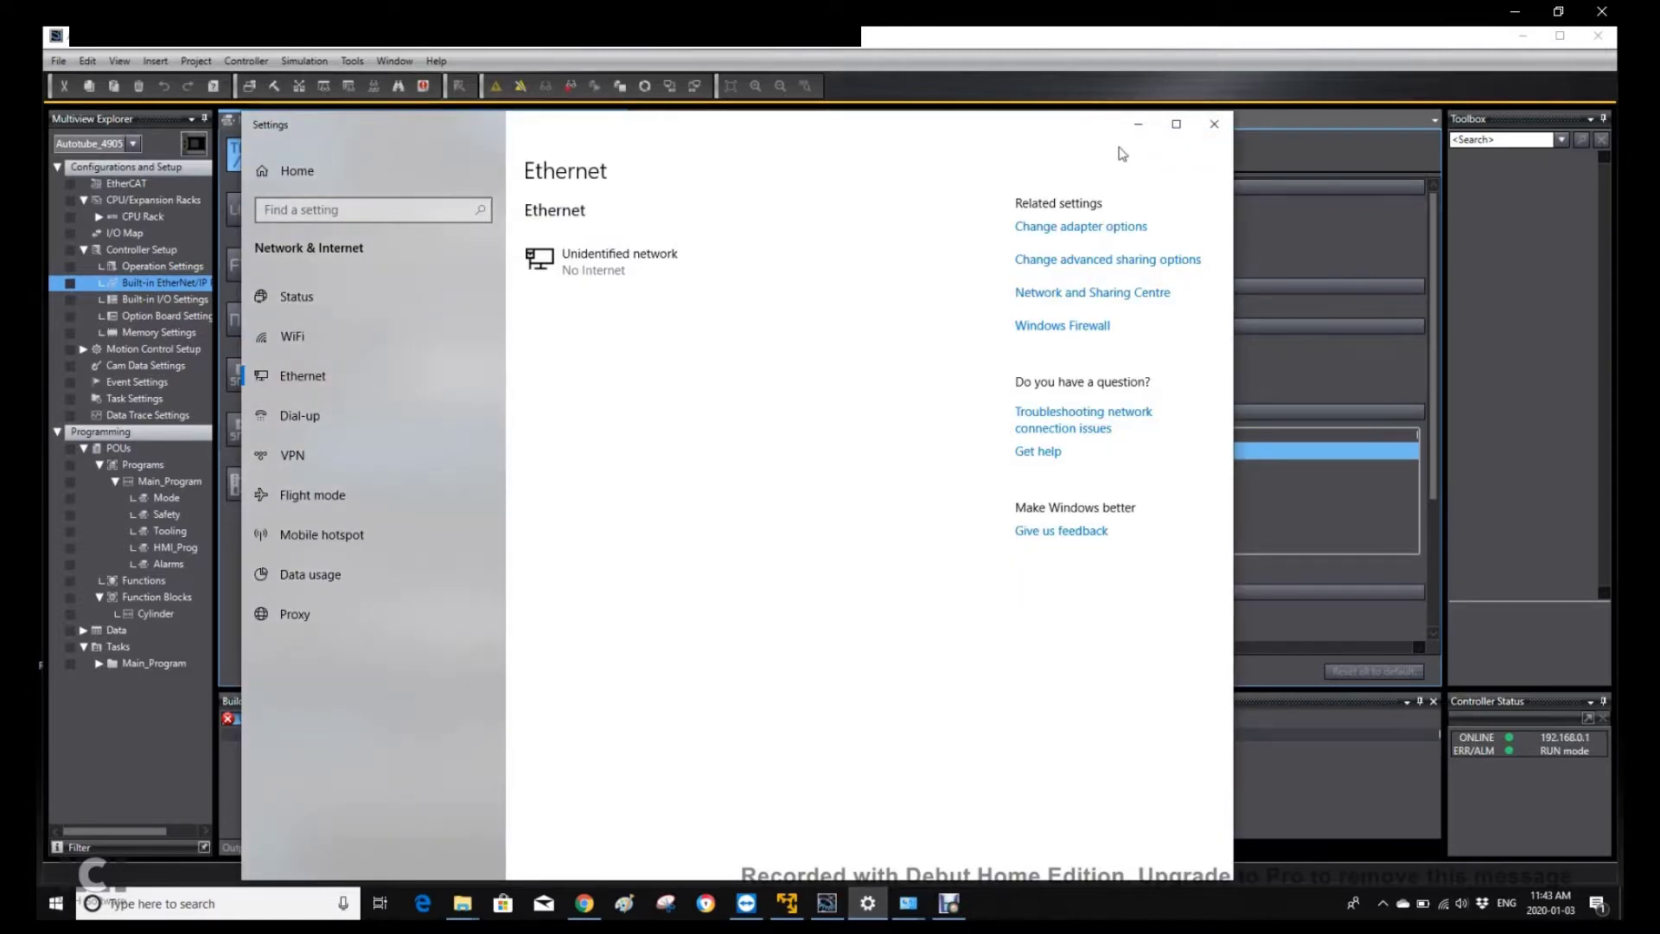
{"action": "left_click", "coordinate": [1138, 124]}
{"action": "mouse_move", "coordinate": [908, 903]}
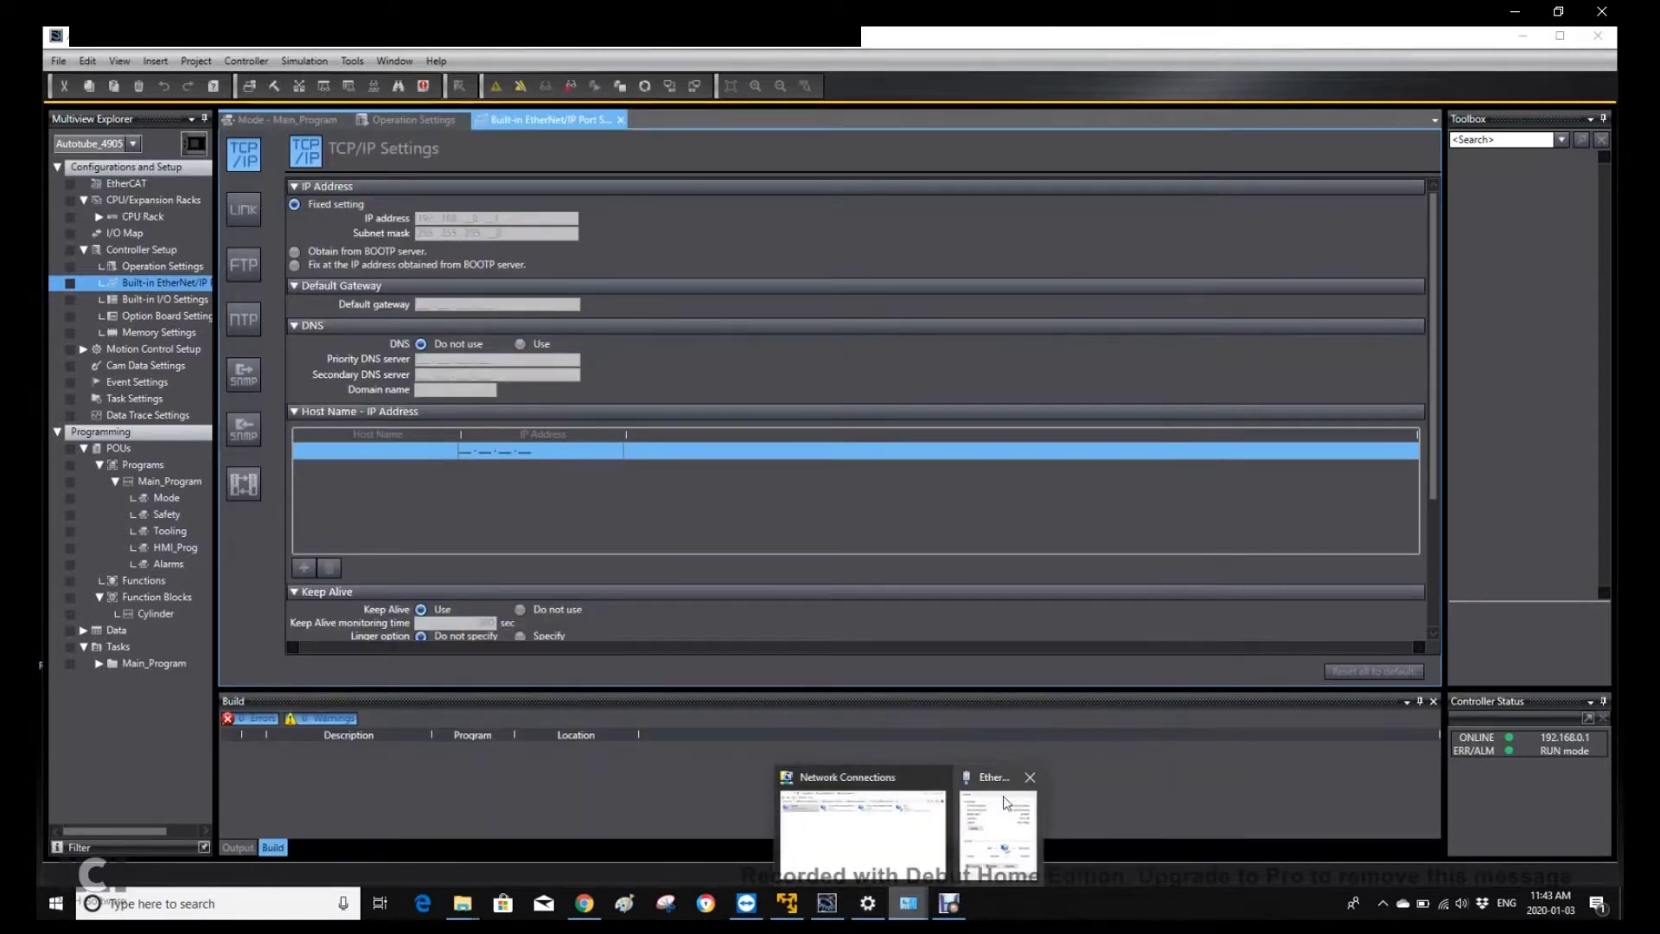
{"action": "left_click", "coordinate": [1003, 804]}
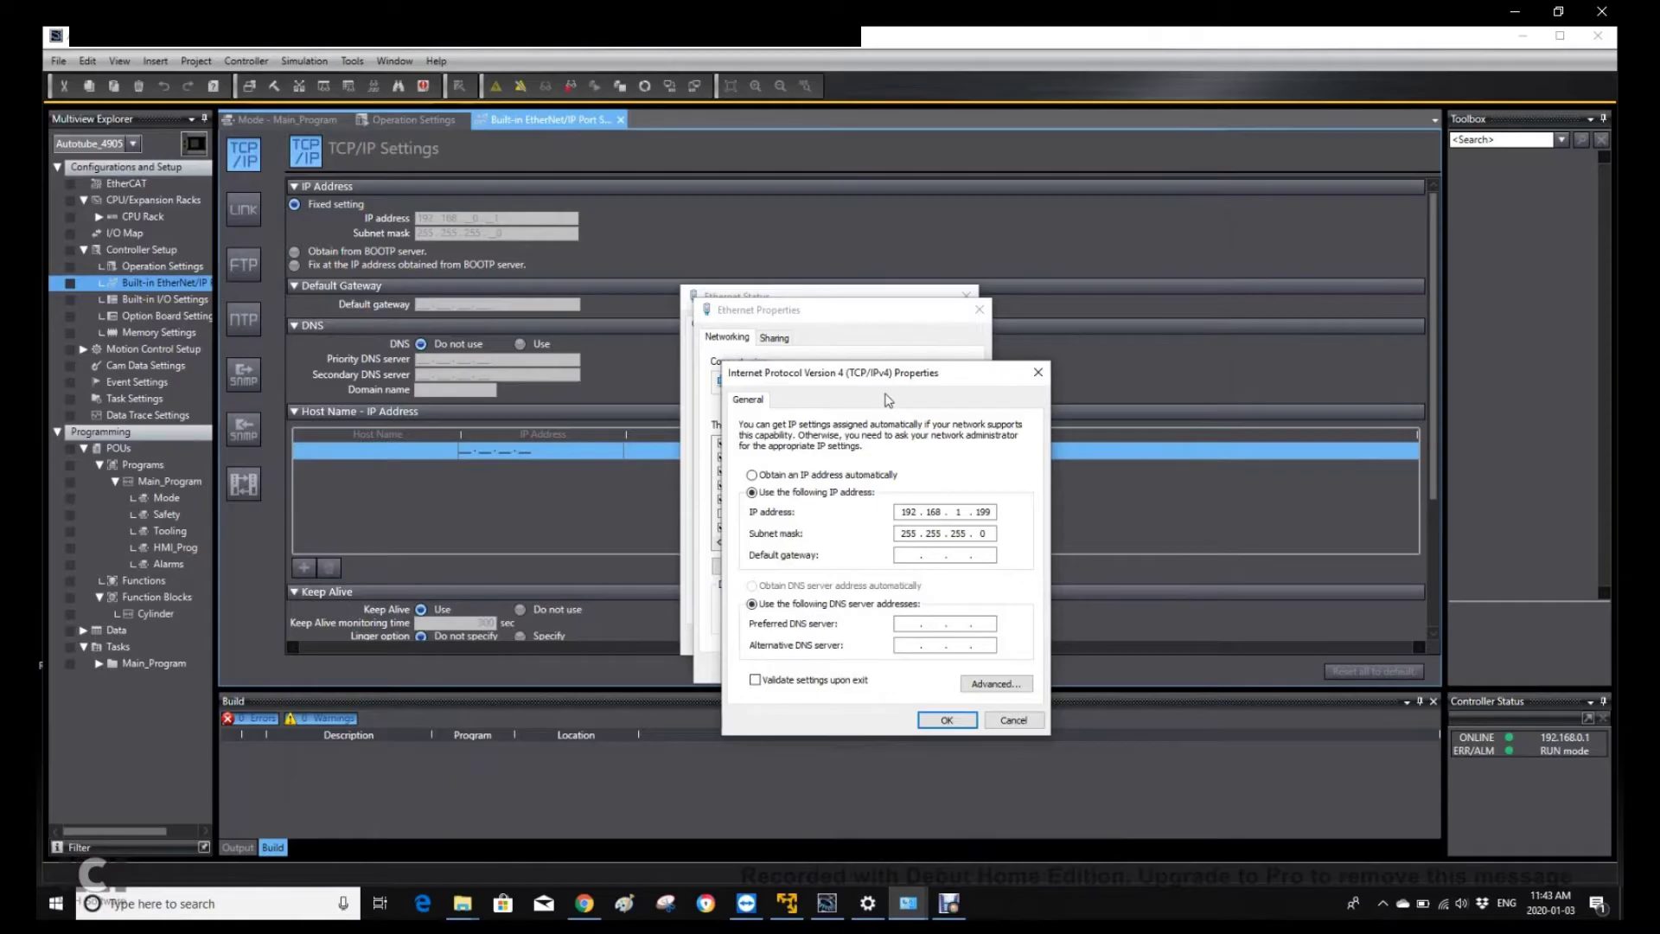